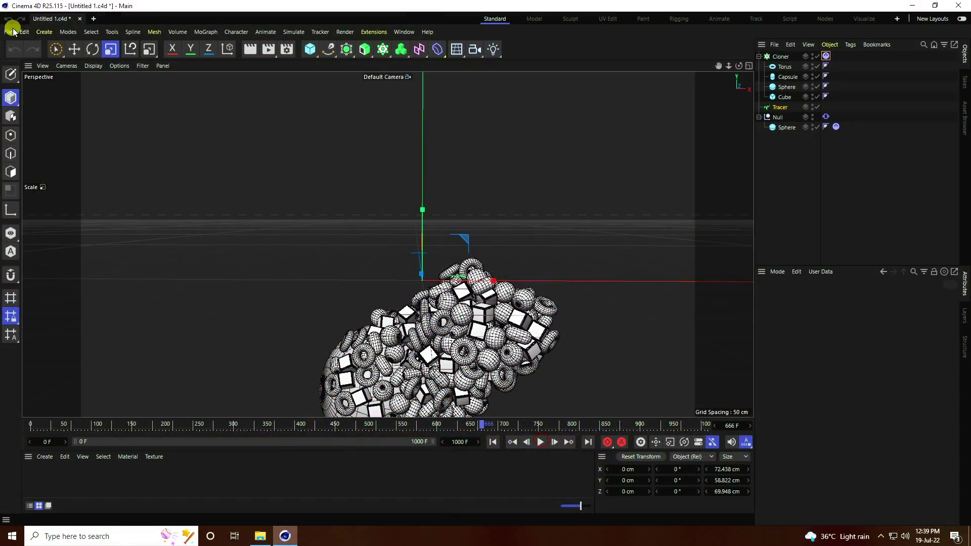
Step: Create a new project and add a sphere with a radius of 50 cm
left_click(95, 19)
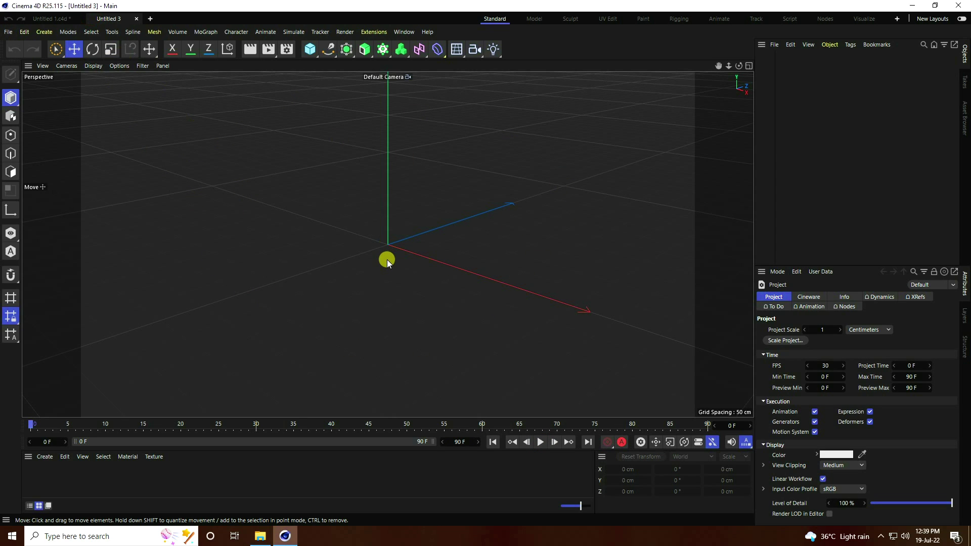
left_click(314, 53)
left_click(499, 83)
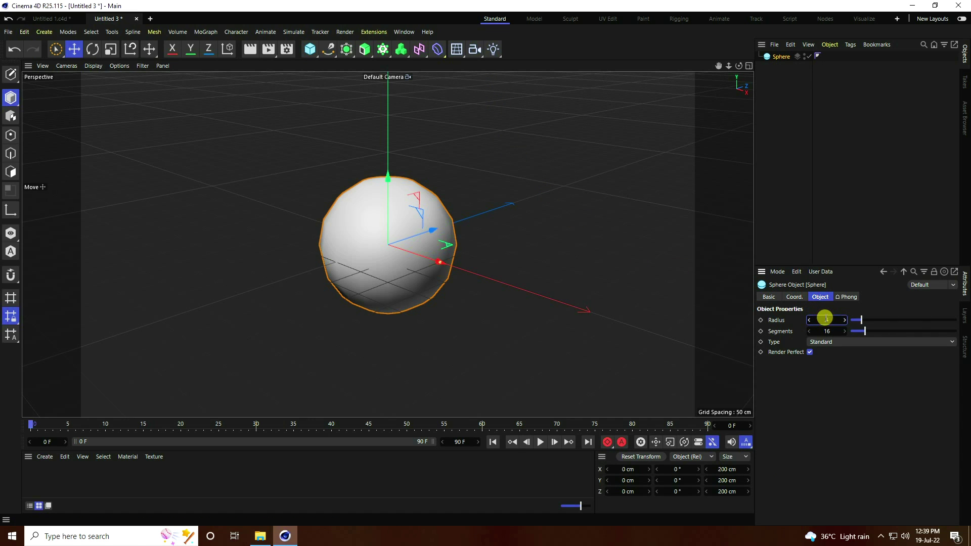
key("Return")
scroll(399, 214, "up", 5)
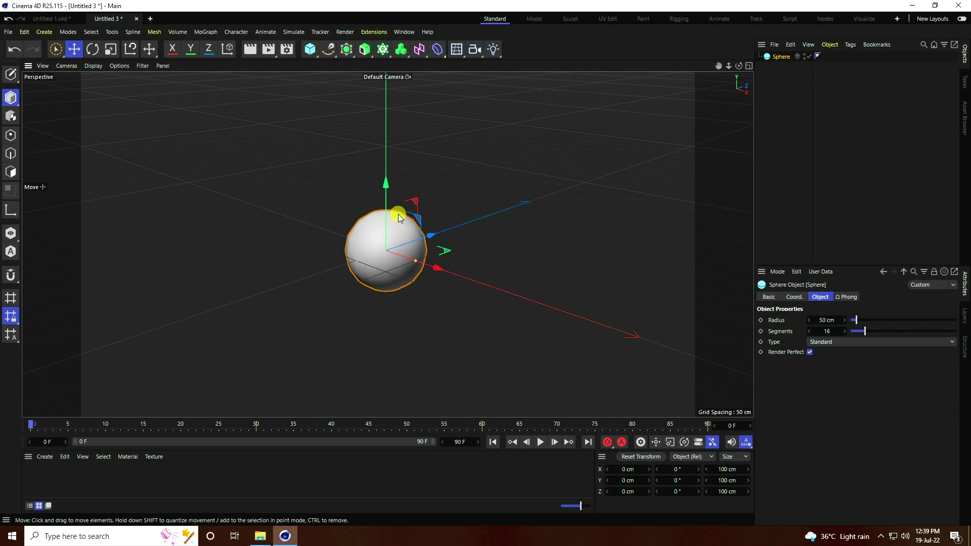
Step: Display the viewport in Gouraud Shading (Lines) and set the sphere's segments to 40
left_click(93, 66)
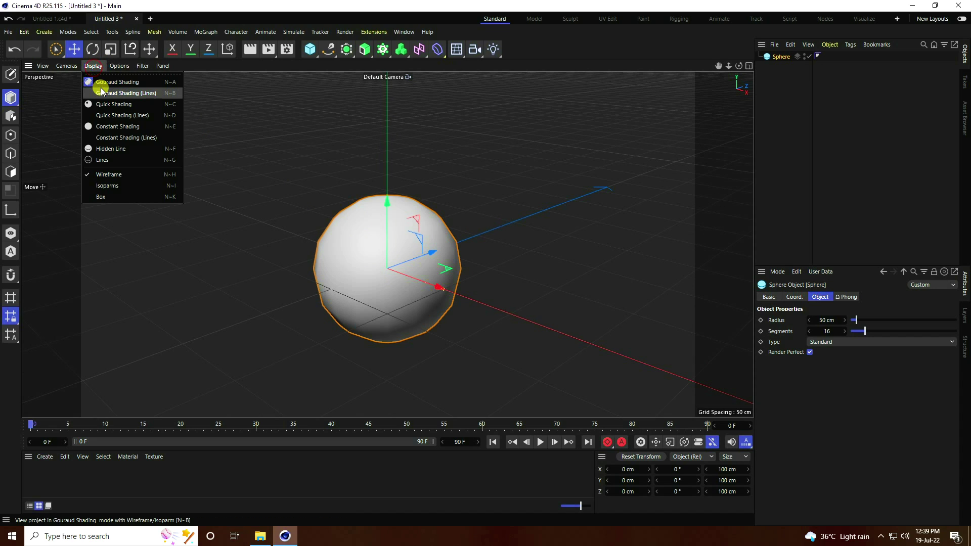
left_click(102, 90)
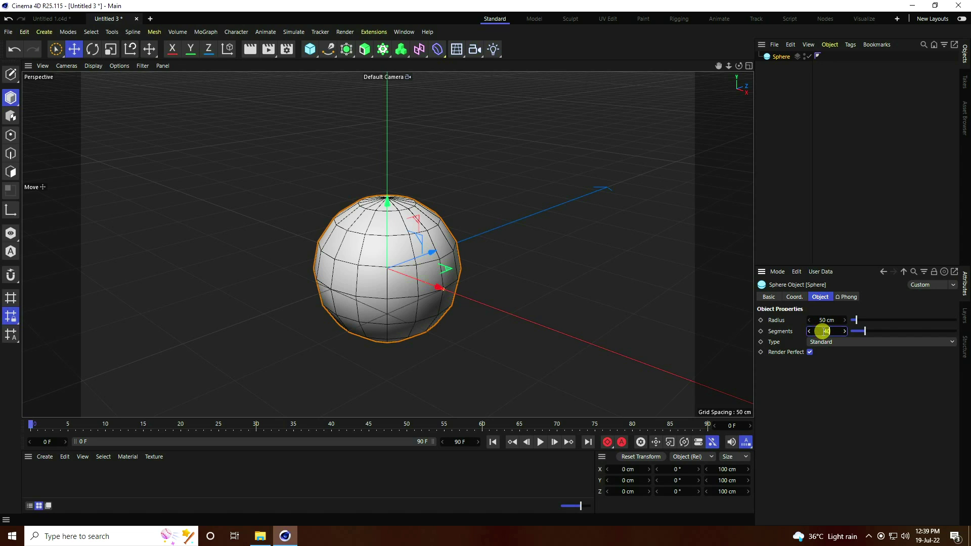
key("Return")
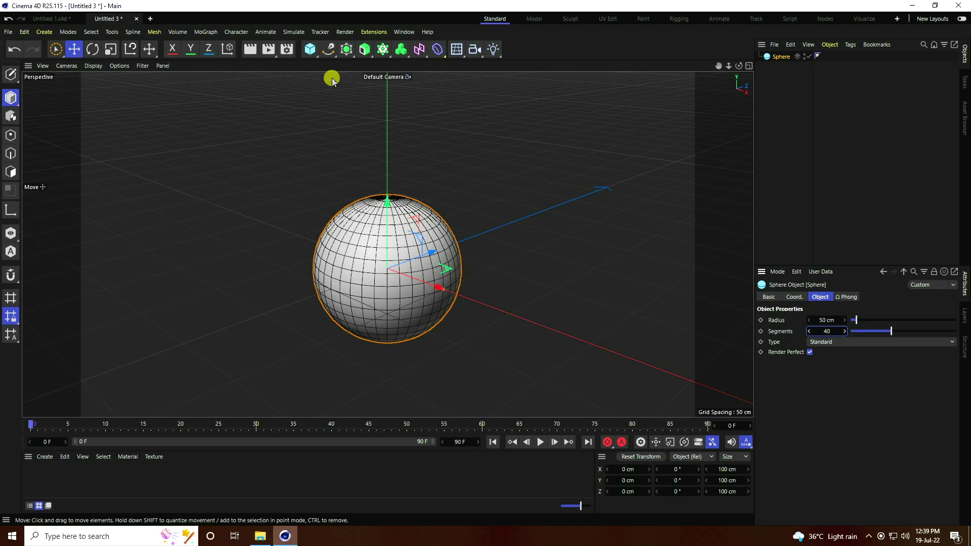
Step: Add a Null with a Vibrate tag, enabling position vibration with amplitude 300, 200 and 300 cm and frequency 0.4
left_click(311, 49)
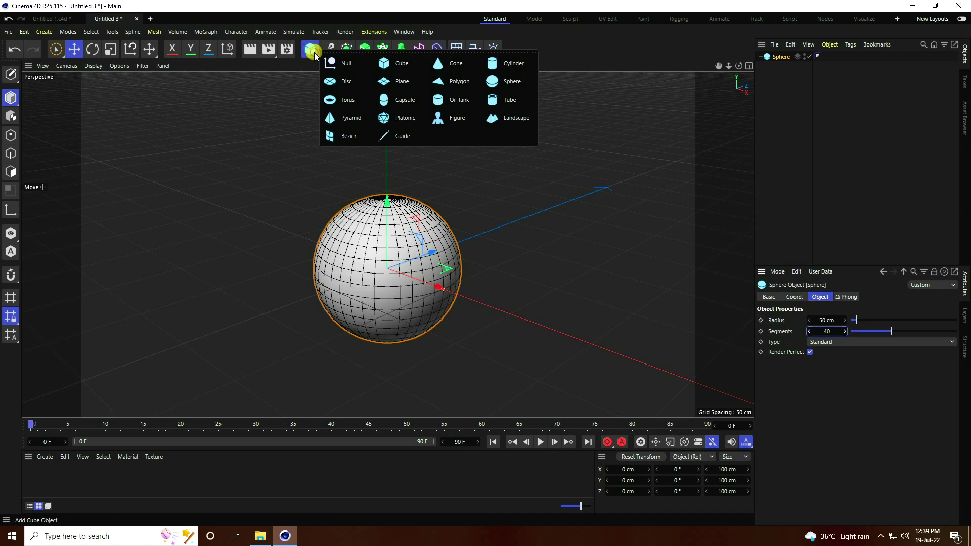
left_click(349, 65)
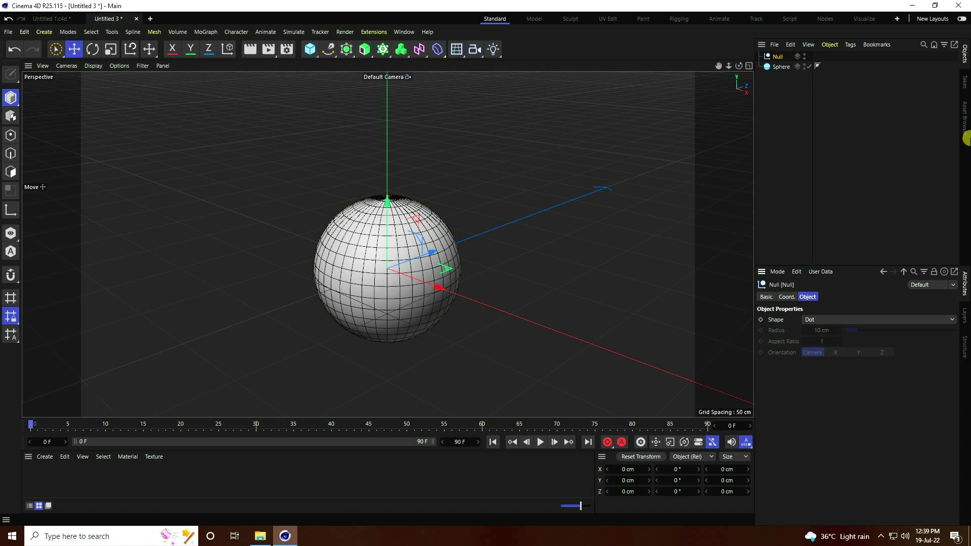
right_click(777, 57)
mouse_move(786, 40)
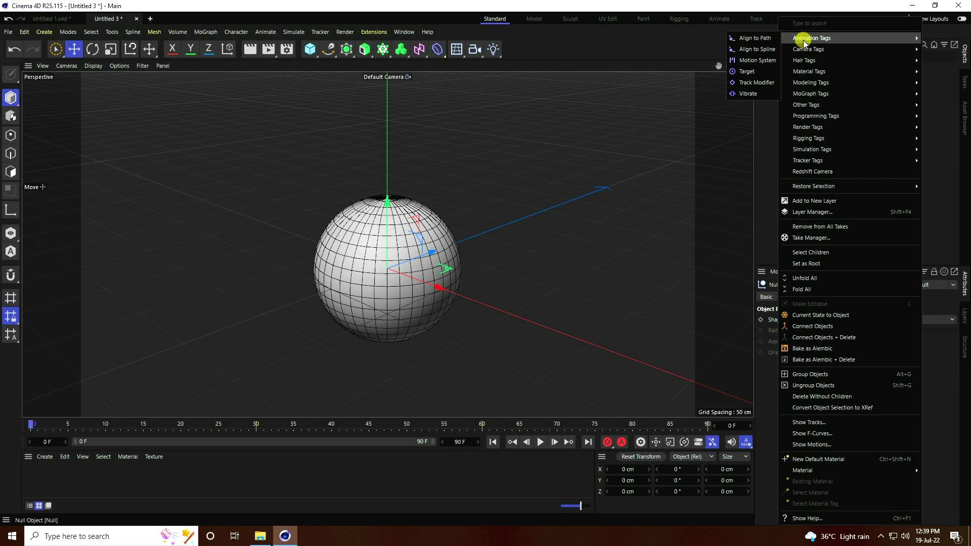
left_click(748, 93)
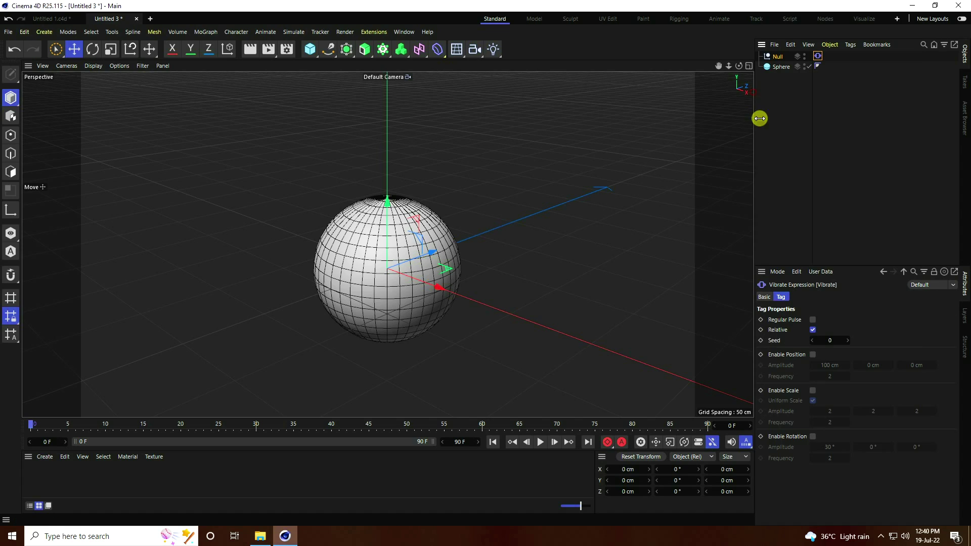
left_click(812, 355)
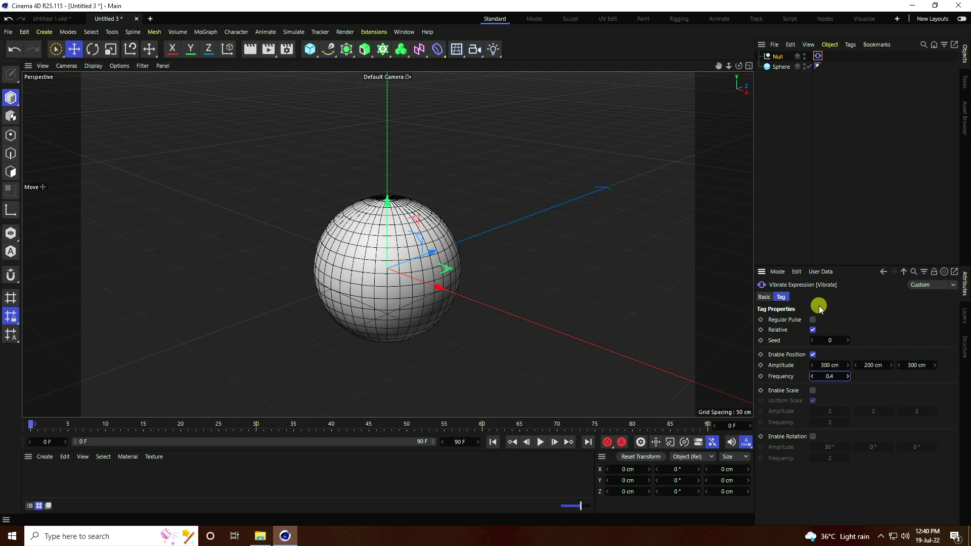
Step: Make the sphere a child of the Null and play the animation from the first frame to preview its motion
left_click(782, 68)
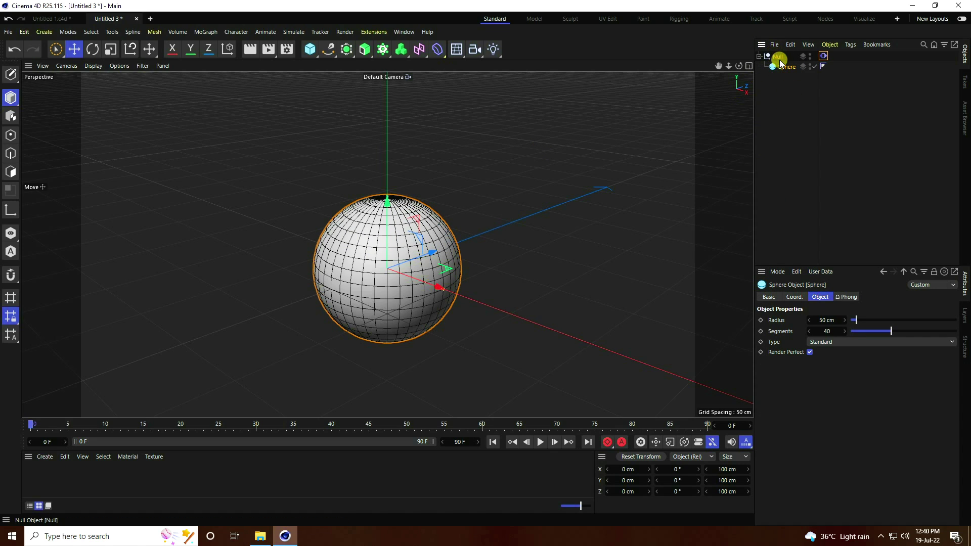
left_click(778, 58)
left_click(494, 441)
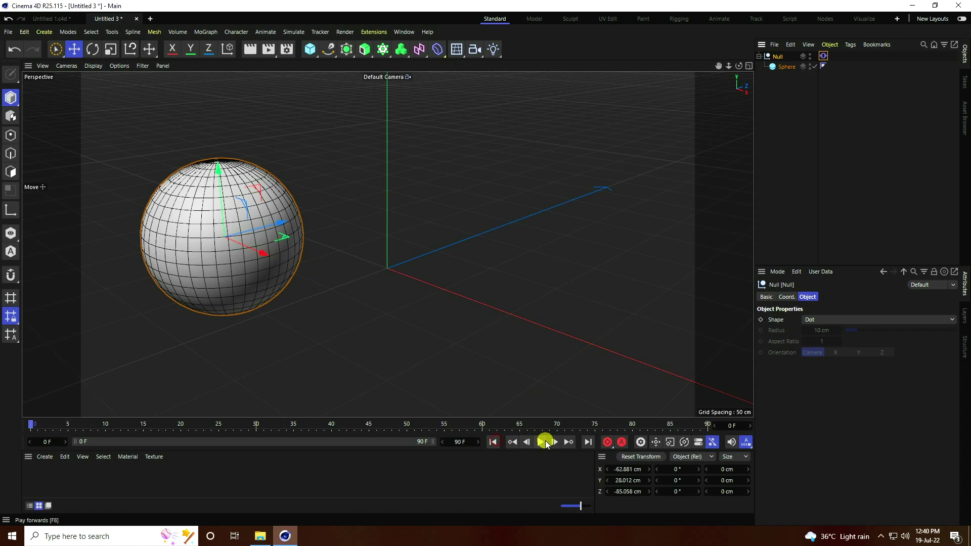
left_click(540, 442)
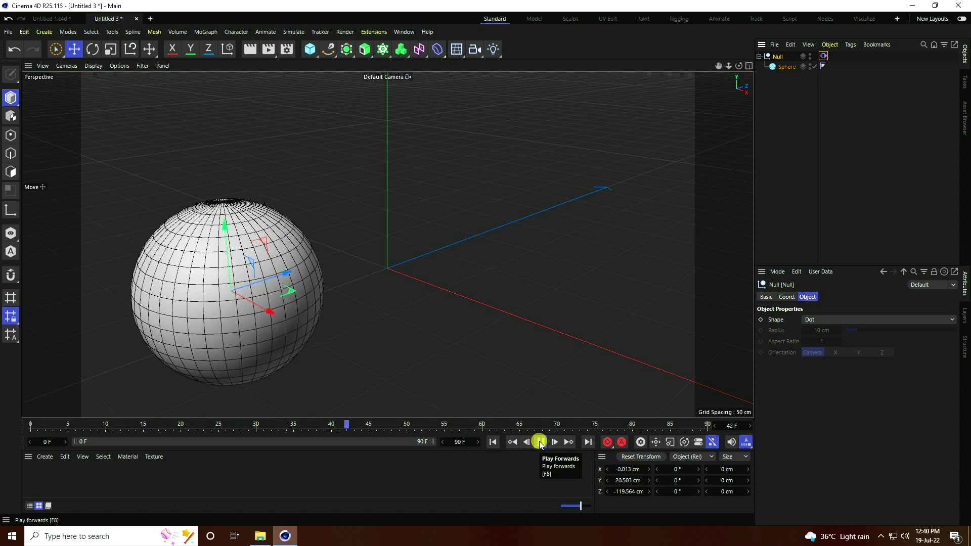
left_click(540, 443)
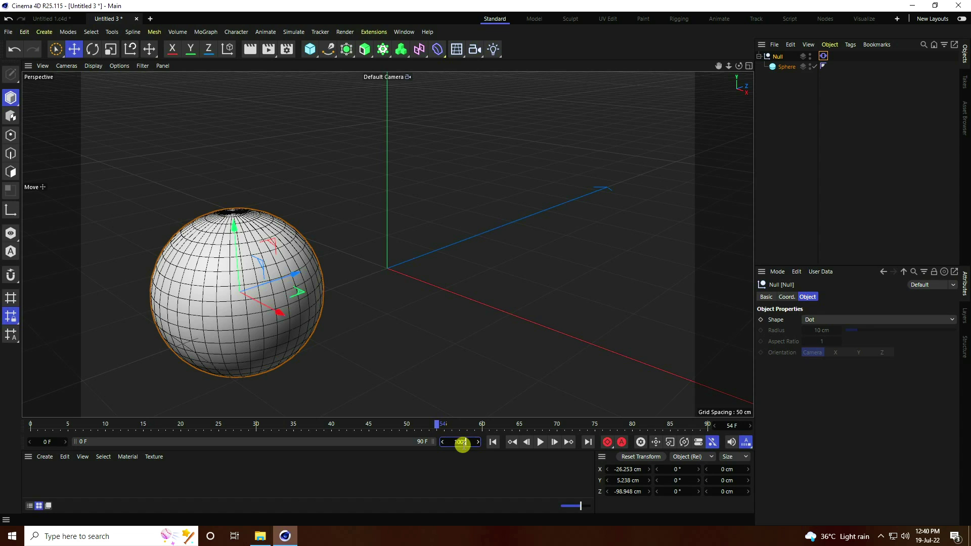
Step: Set the project's end frame to 1000 and preview the sphere's motion from the start, returning to the first frame
type("0")
key("Return")
left_click(492, 442)
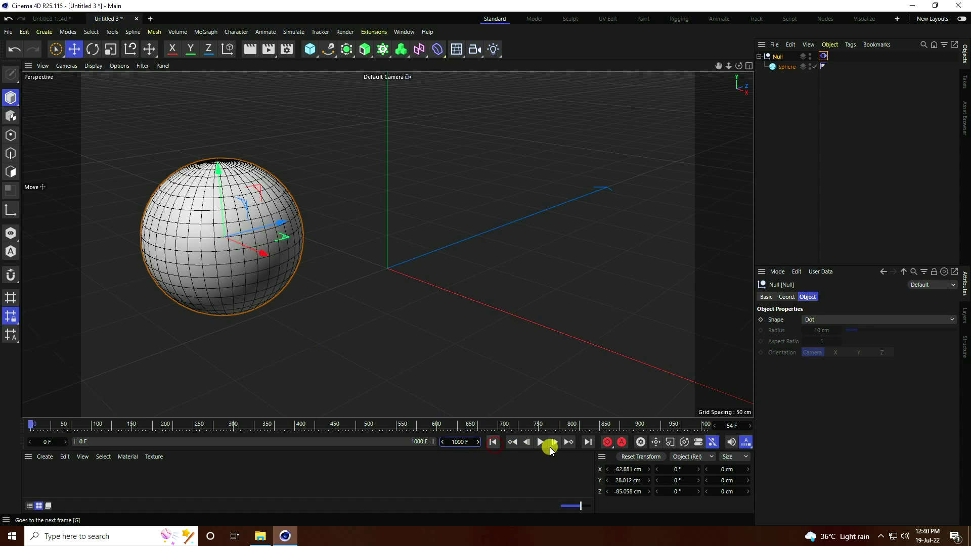
left_click(540, 442)
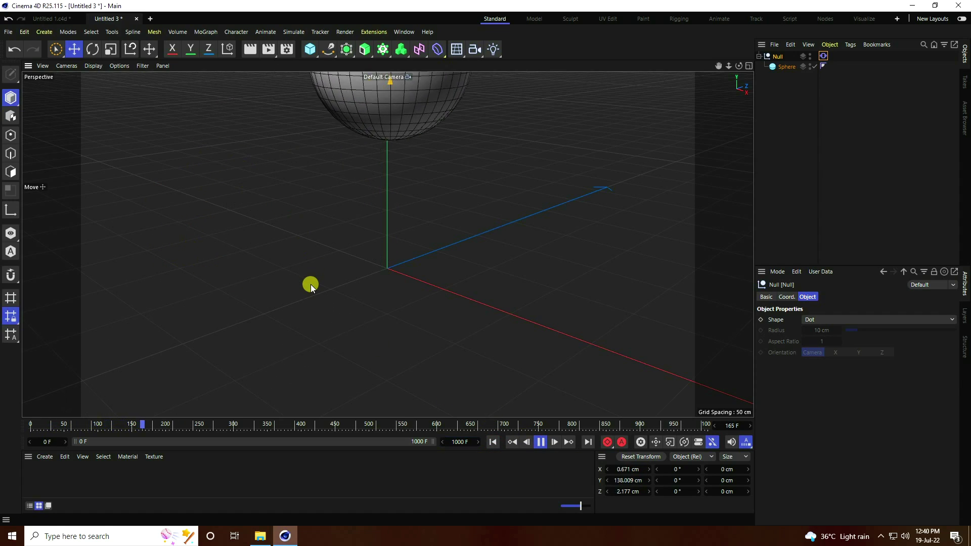
middle_click(320, 297)
middle_click(241, 150)
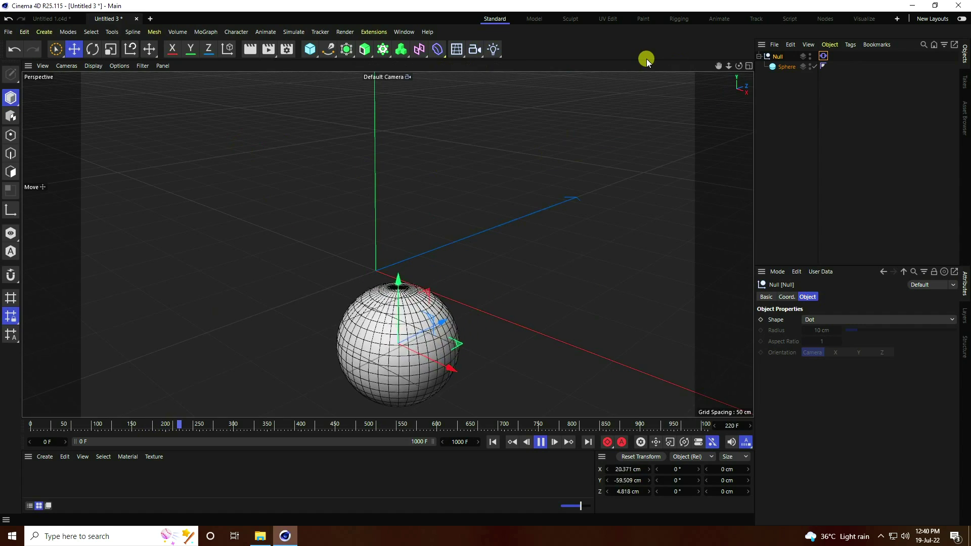
left_click_drag(485, 265, 481, 258, "alt")
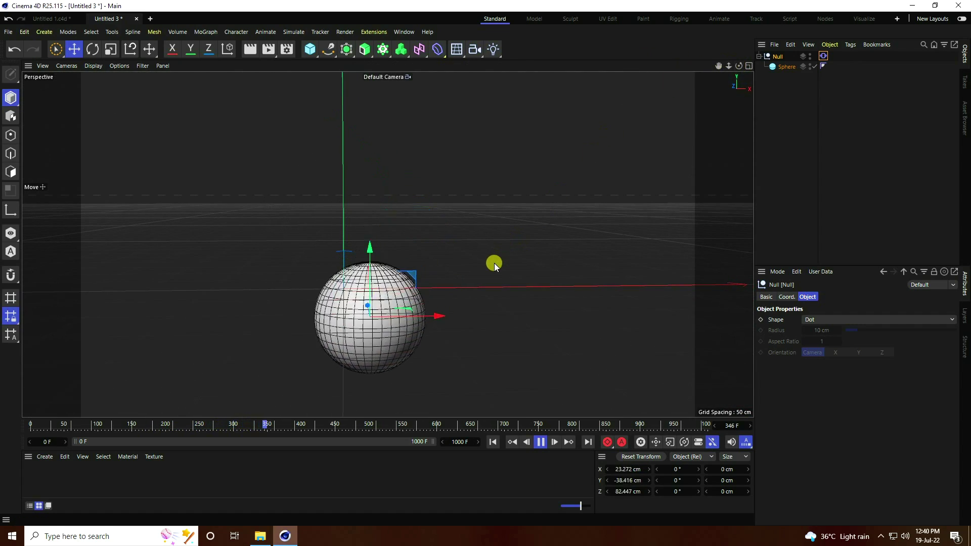
left_click(539, 443)
left_click(492, 441)
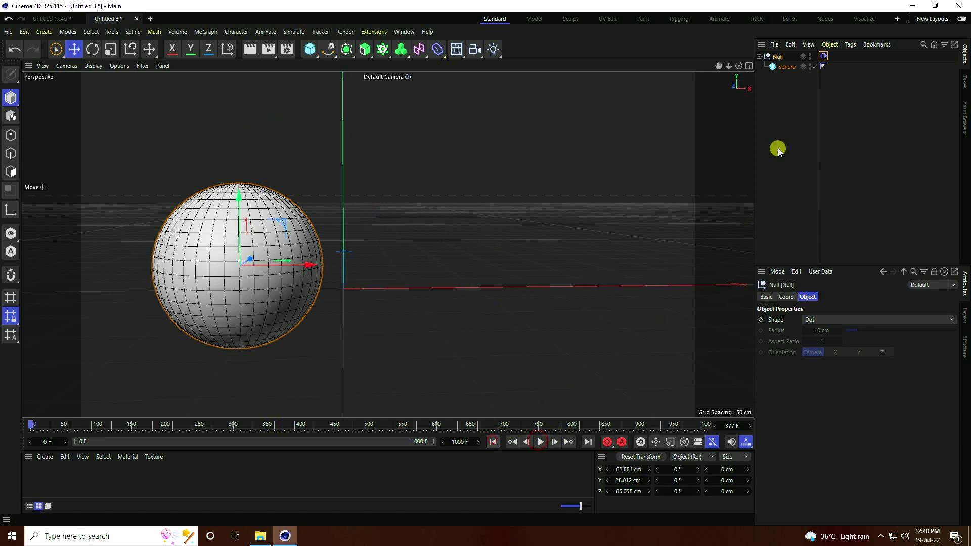
Step: Try to reset the Null's X, Y and Z position to 0 cm at the first frame
left_click(785, 68)
left_click(794, 297)
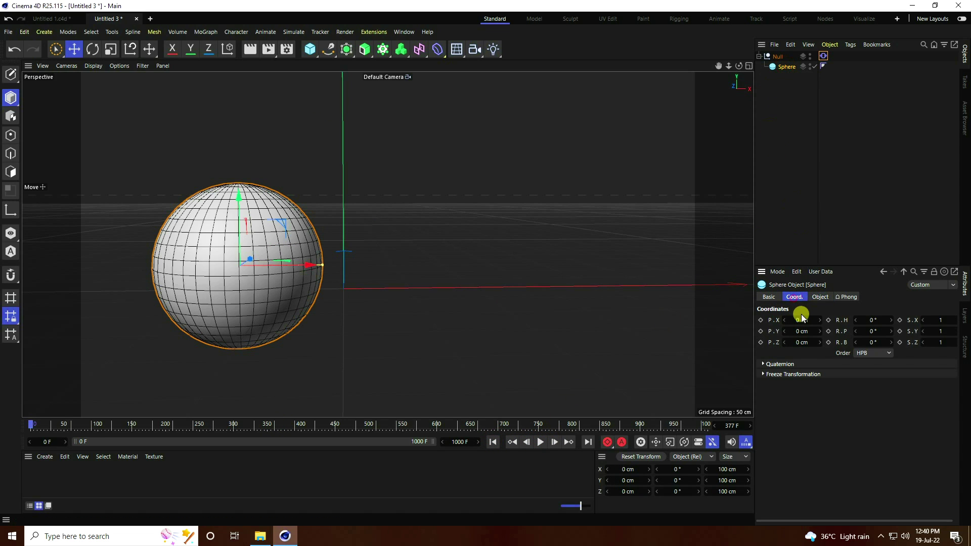
left_click(775, 56)
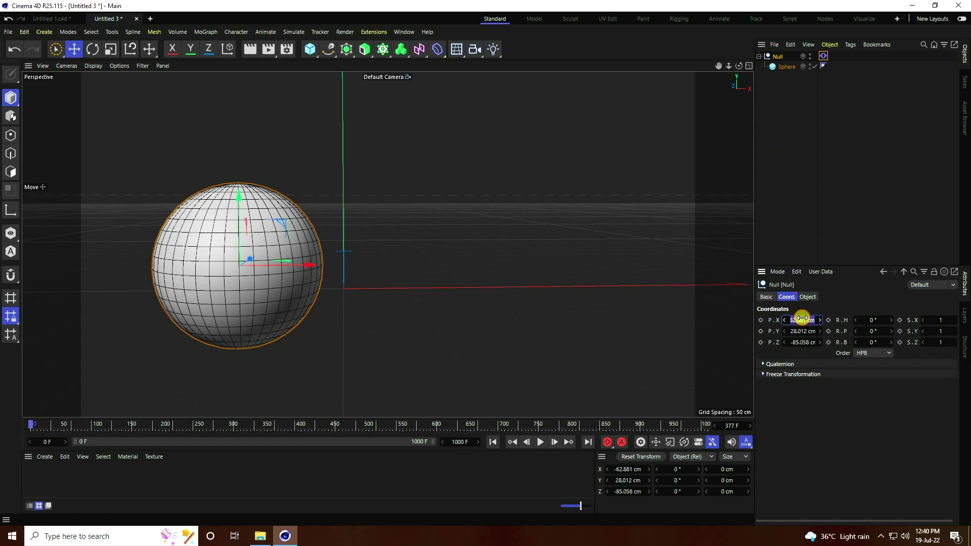
left_click(800, 331)
type("0")
left_click(802, 341)
type("0")
key("Return")
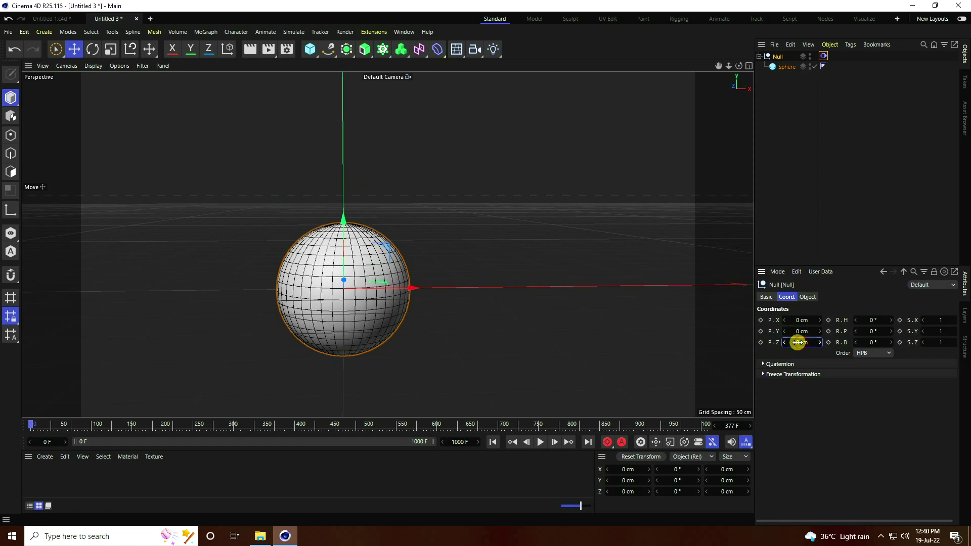
left_click(493, 443)
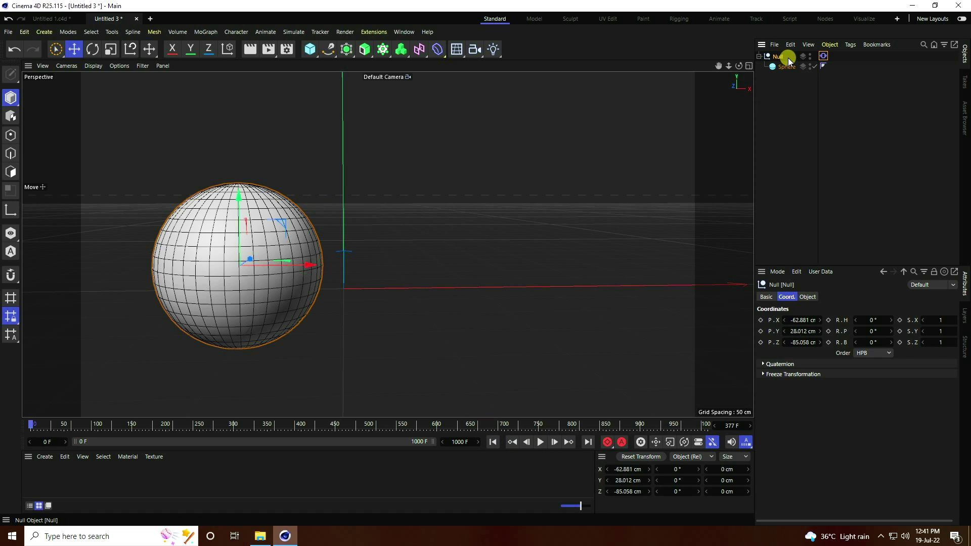
Step: Add a MoGraph Tracer linked to the Null and set its limit to From End
left_click(193, 32)
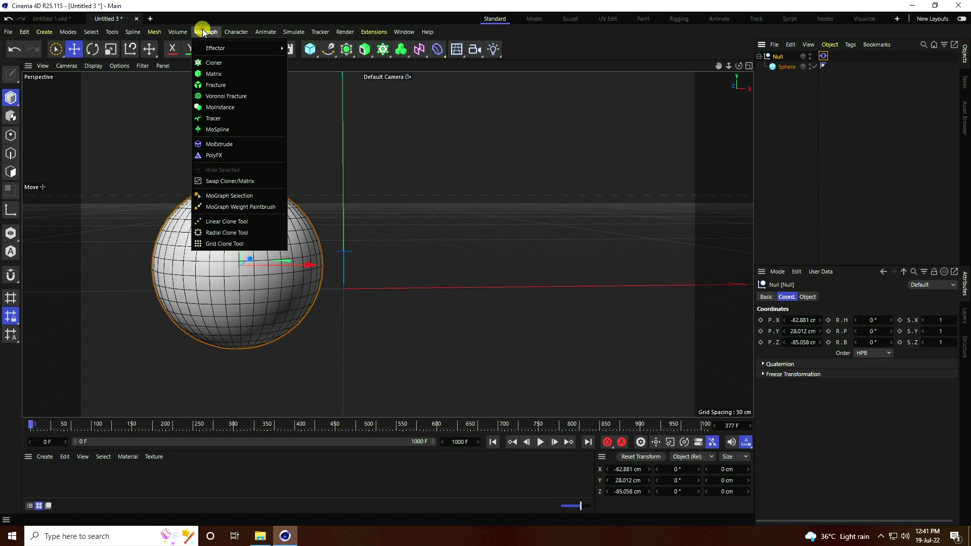
left_click(219, 120)
left_click(777, 66)
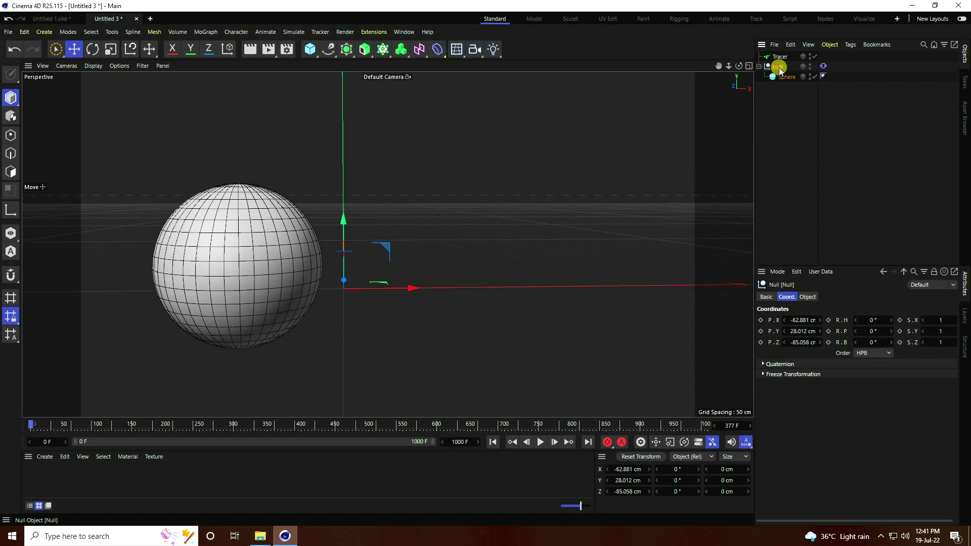
left_click(779, 58)
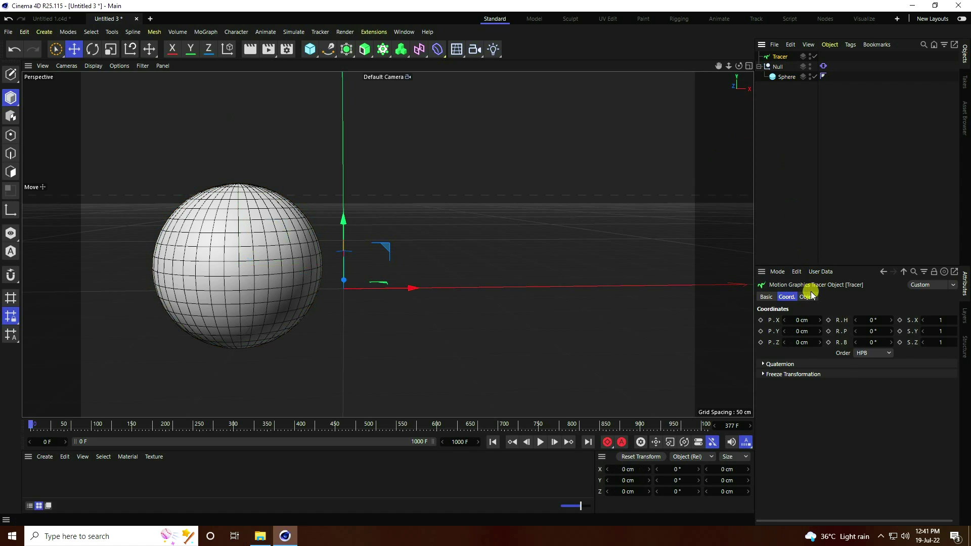
left_click(807, 297)
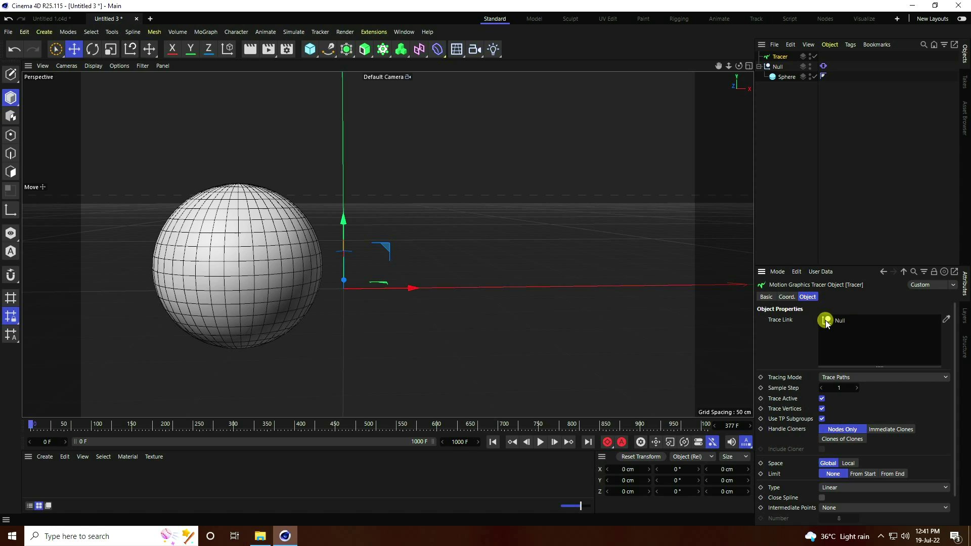
scroll(789, 328, "down", 1)
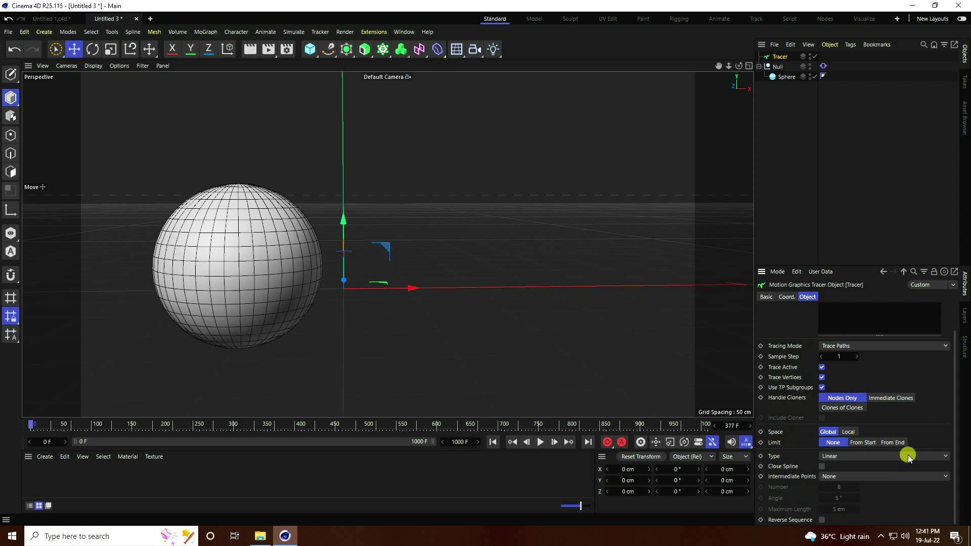
left_click(889, 443)
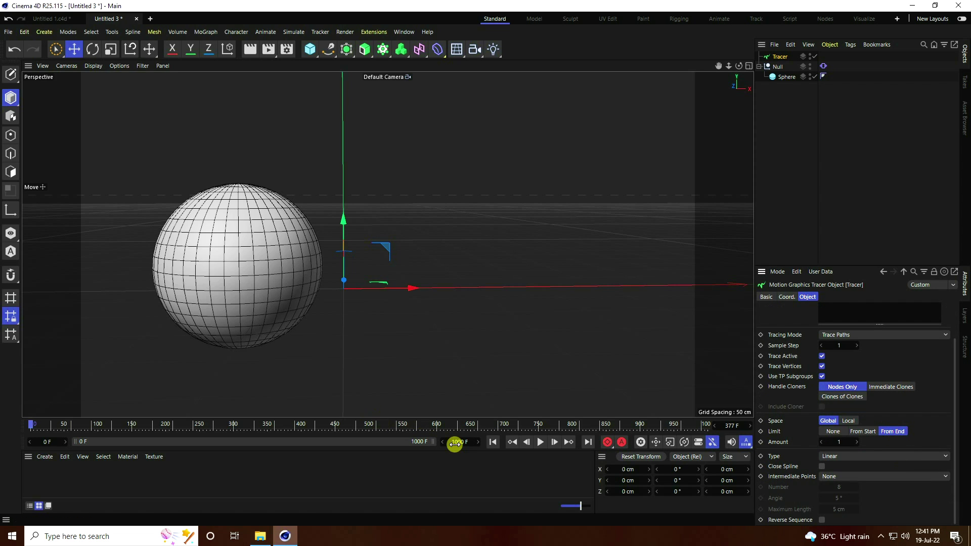
Step: Set the Tracer's limit amount to 50 and preview the traced path from the start, returning to the first frame
left_click(540, 442)
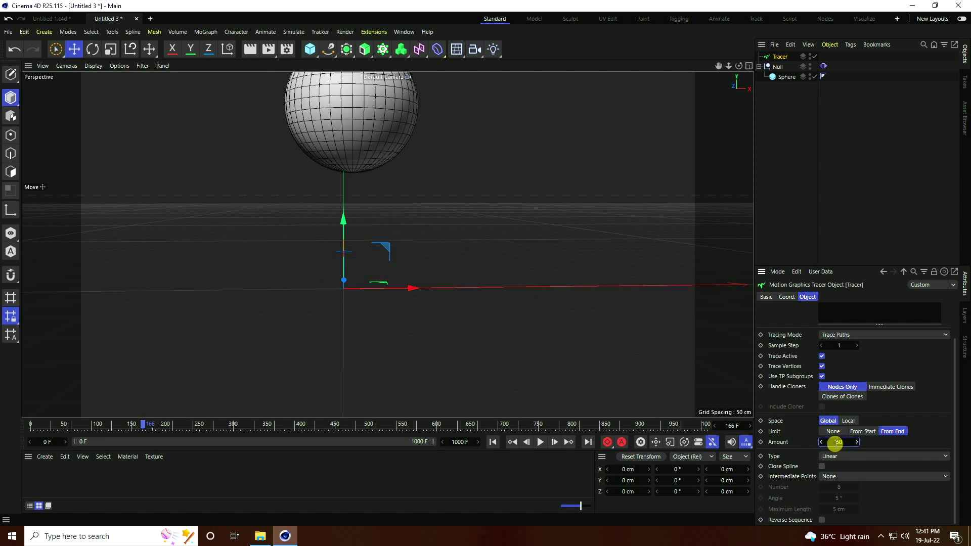
left_click(494, 442)
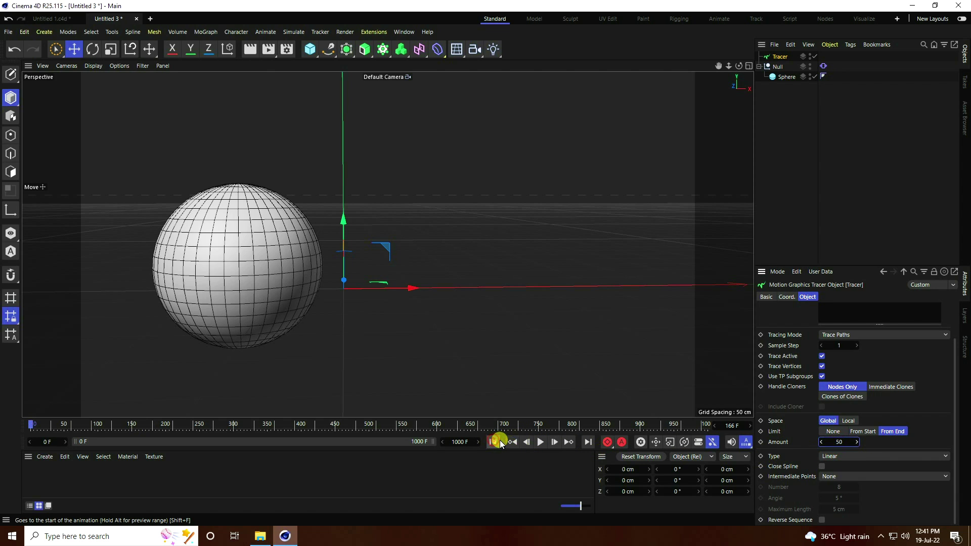
left_click(540, 441)
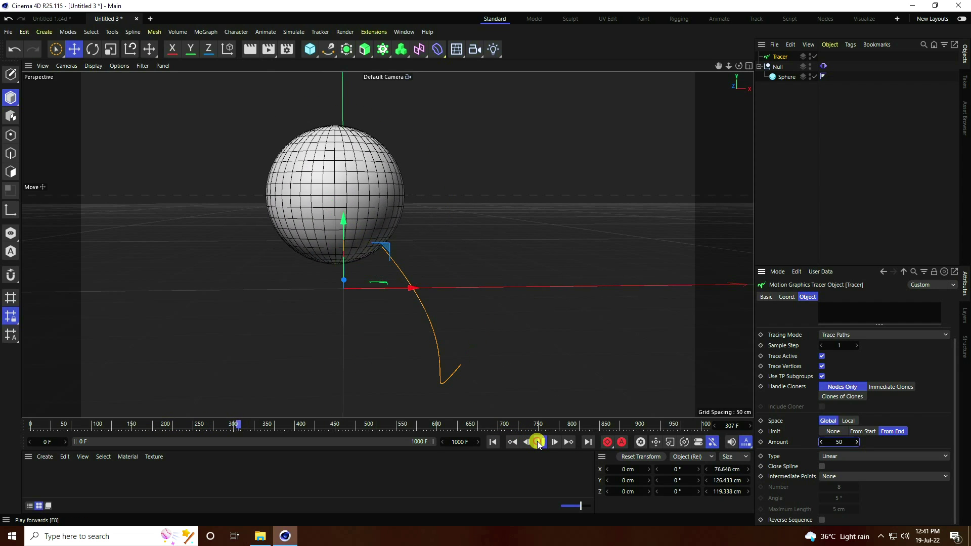
left_click(493, 442)
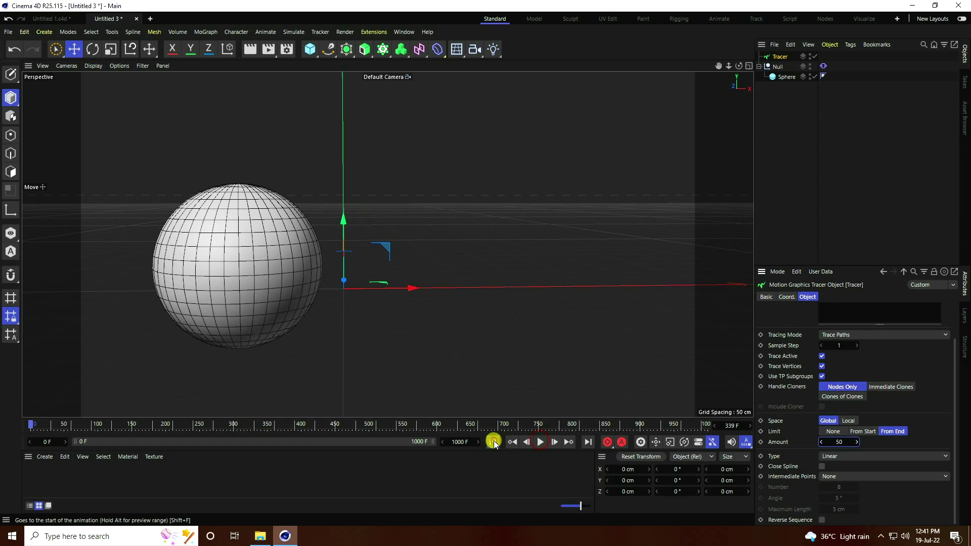
Step: Add a Cube primitive and set its X, Y and Z sizes to 10 cm each
left_click(310, 49)
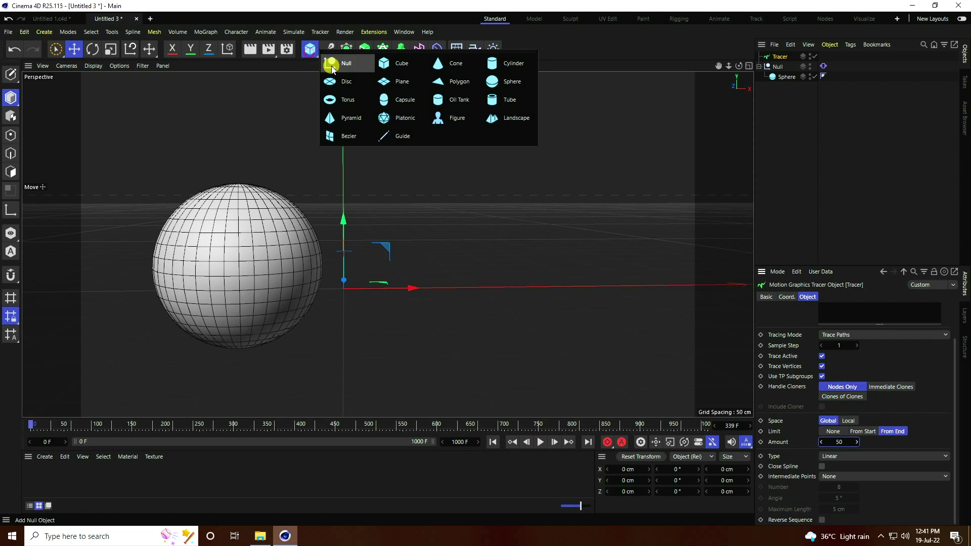
left_click(335, 65)
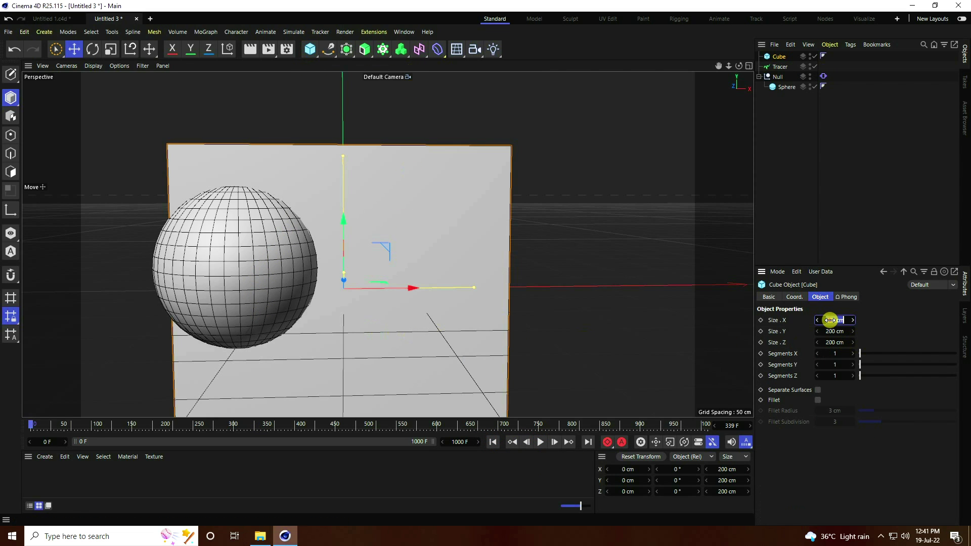
type("0")
key("Return")
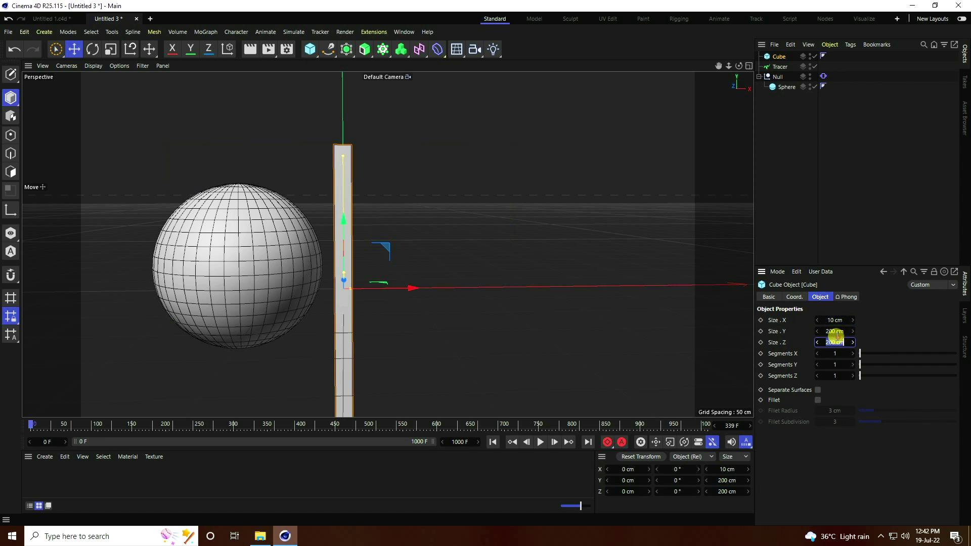
left_click(834, 331)
type("10")
key("Return")
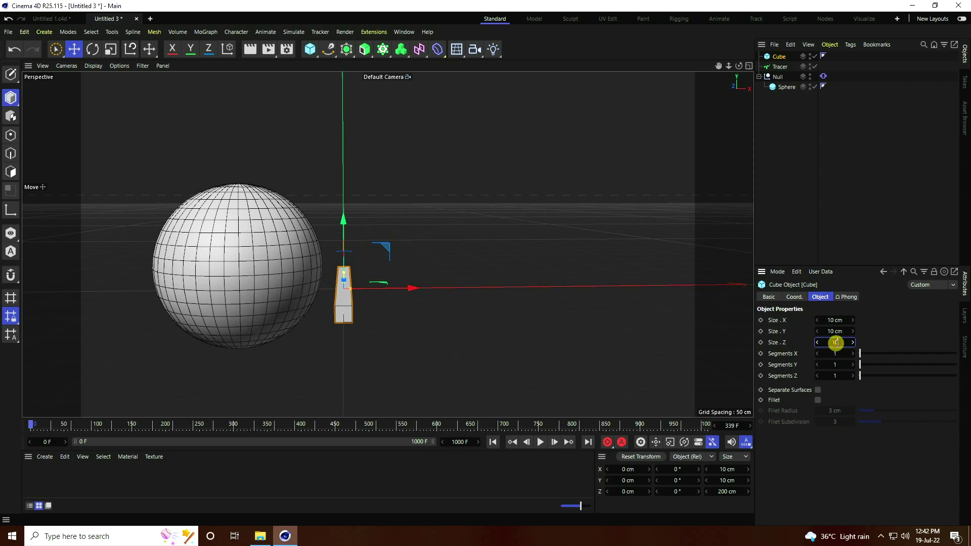
key("Return")
scroll(341, 280, "up", 10)
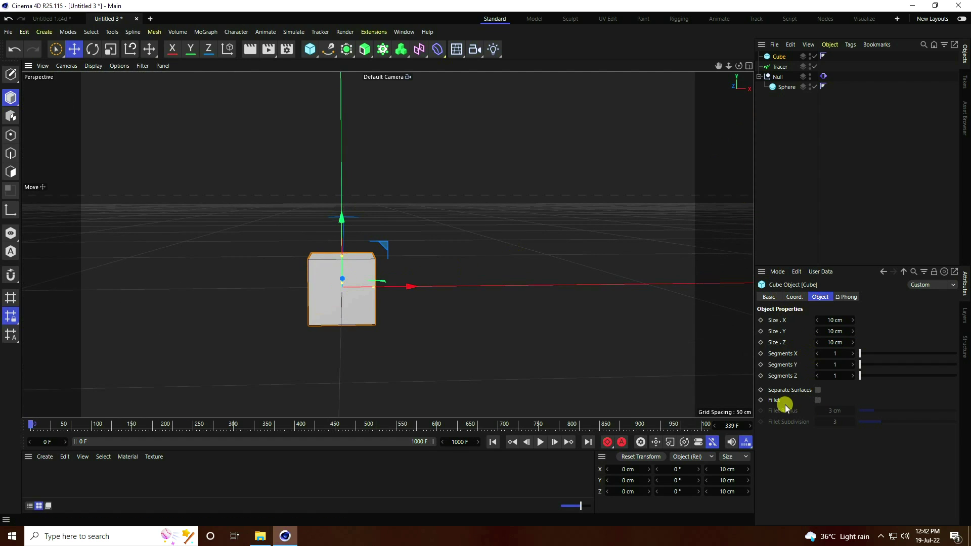
Step: Enable the cube's fillet with a 1 cm radius and 5 subdivisions
left_click(817, 400)
left_click(835, 410)
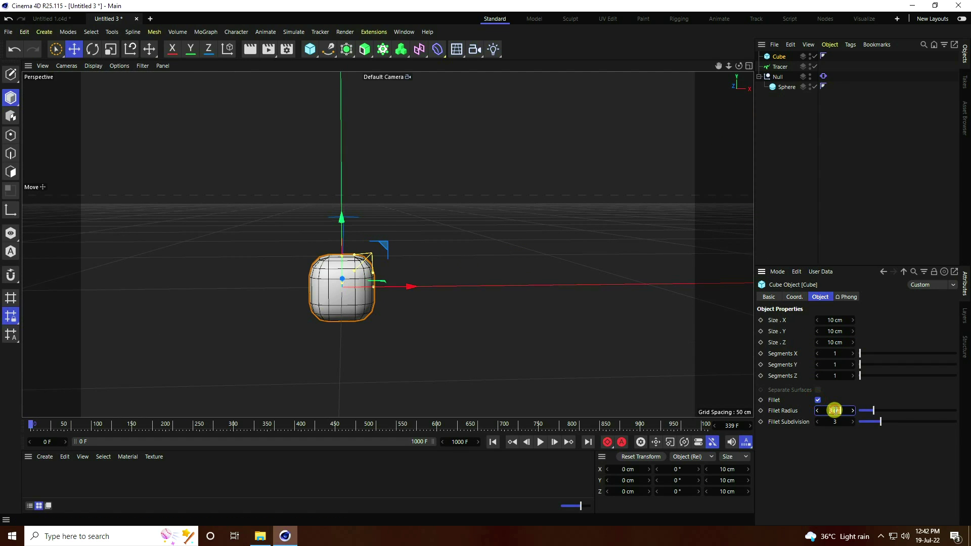
key("Return")
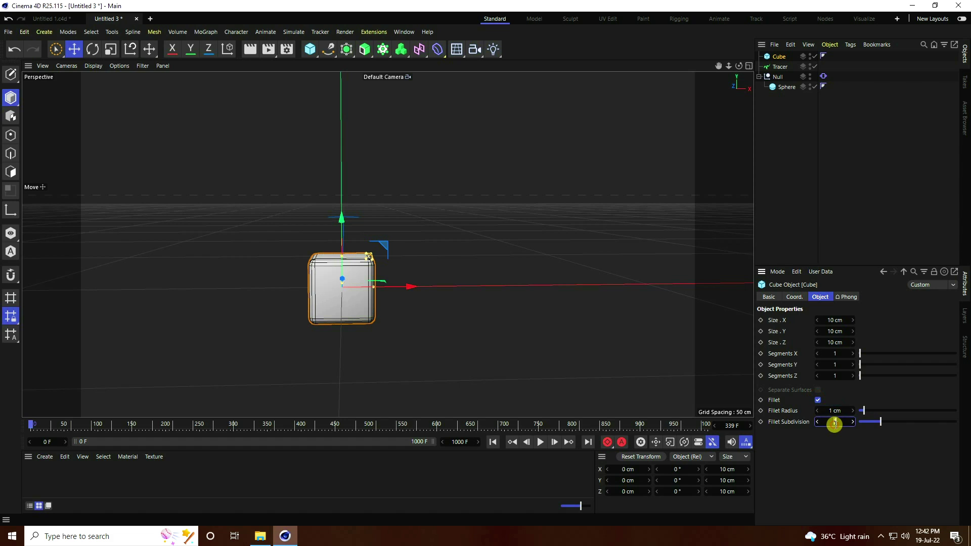
key("Return")
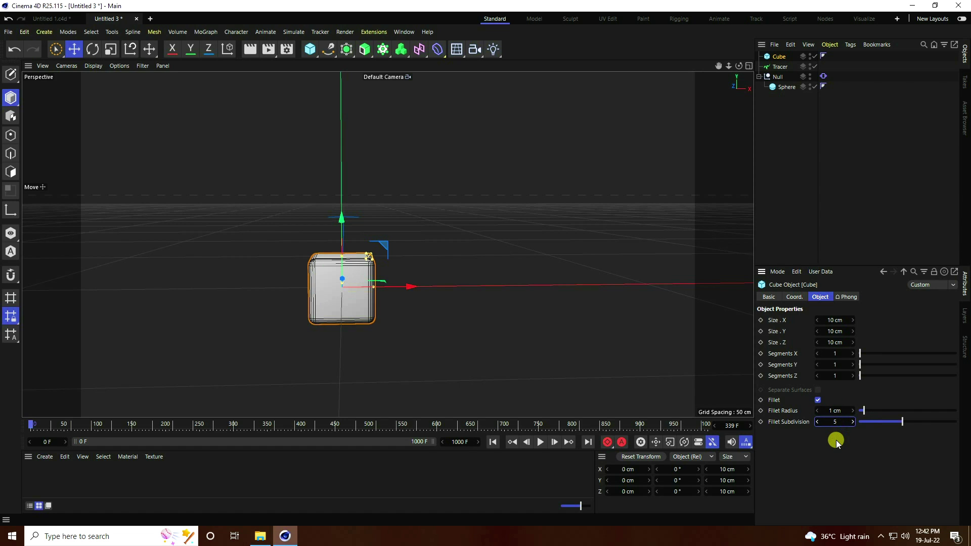
Step: Add a second Sphere primitive at the origin with a 7 cm radius and 24 segments
left_click_drag(738, 66, 600, 43)
left_click(311, 49)
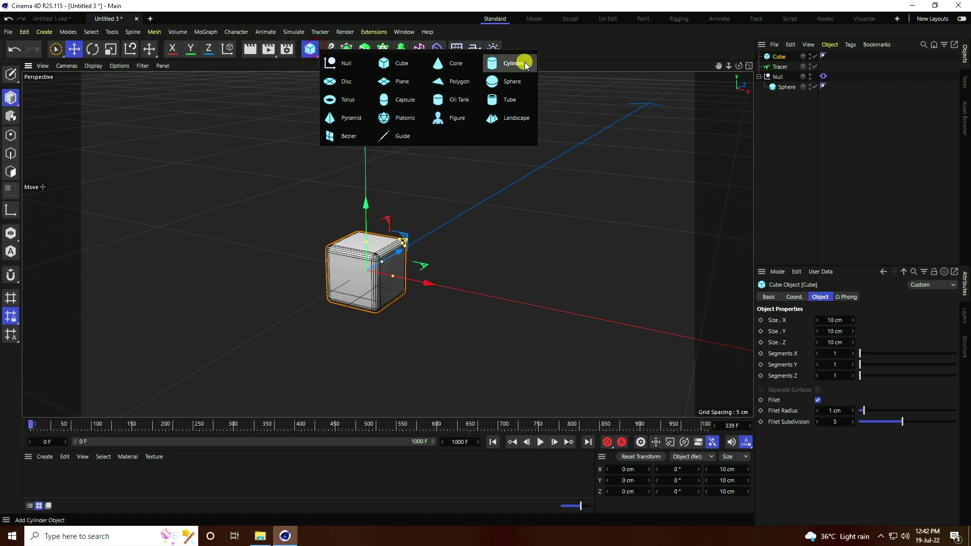
left_click(520, 87)
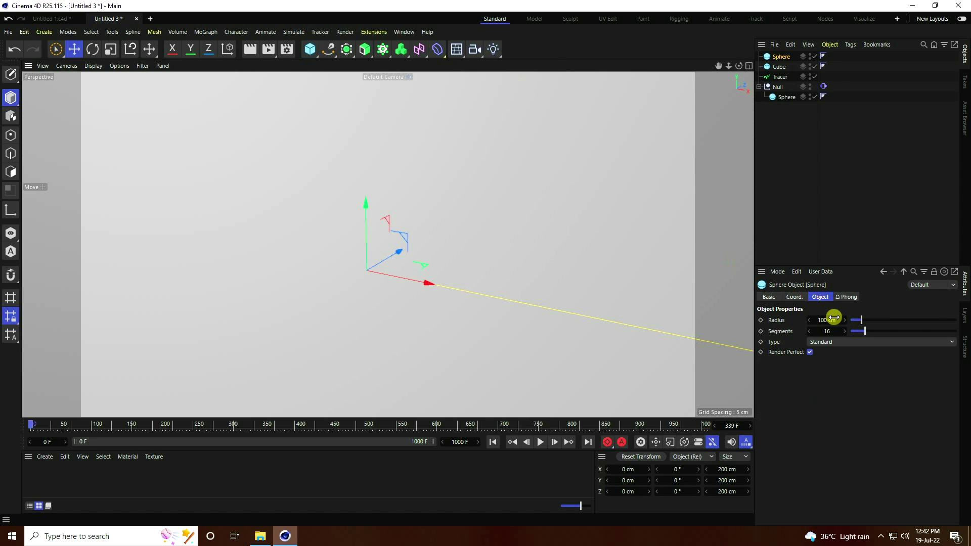
left_click_drag(832, 319, 829, 341)
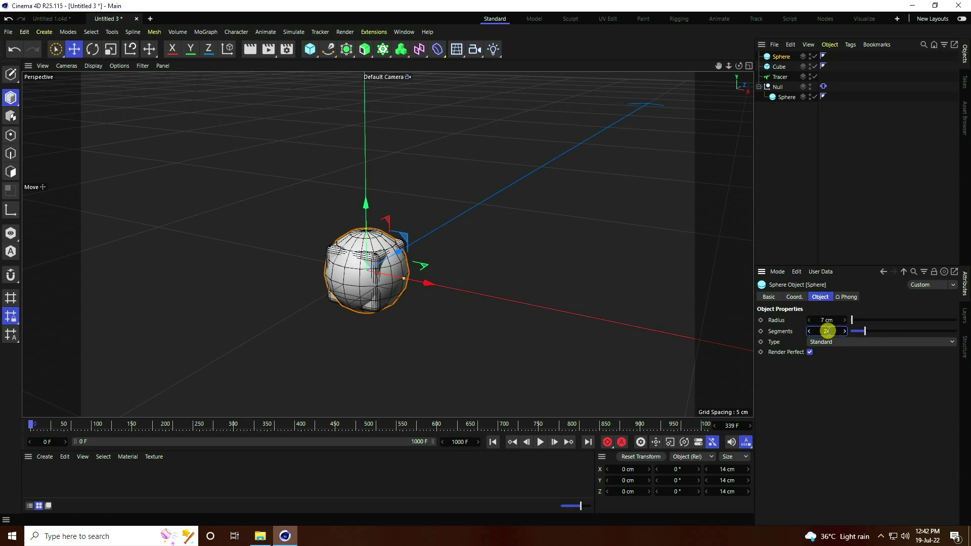
left_click_drag(827, 331, 832, 331)
Step: Add a Capsule primitive and scale it down uniformly to about 7.9 cm wide and 15.8 cm high
left_click(310, 51)
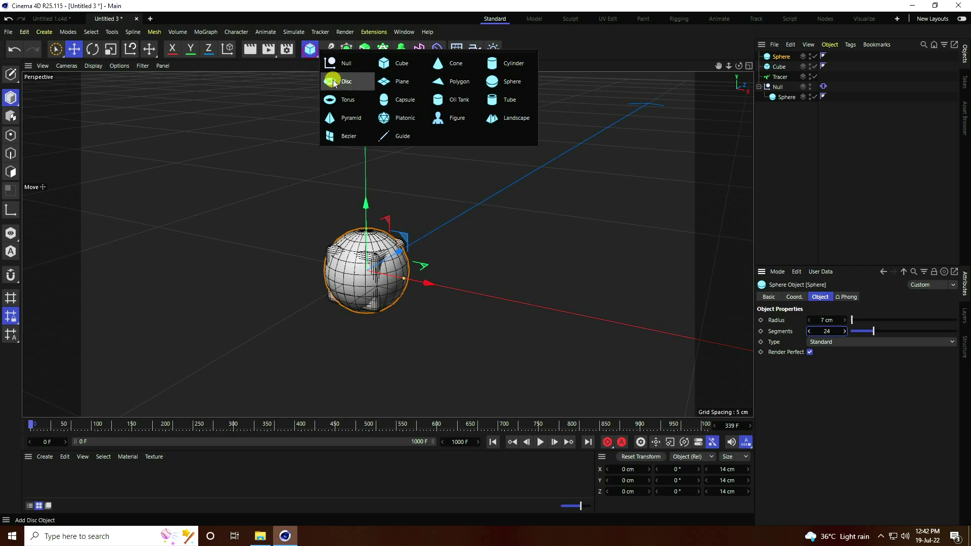
left_click(397, 101)
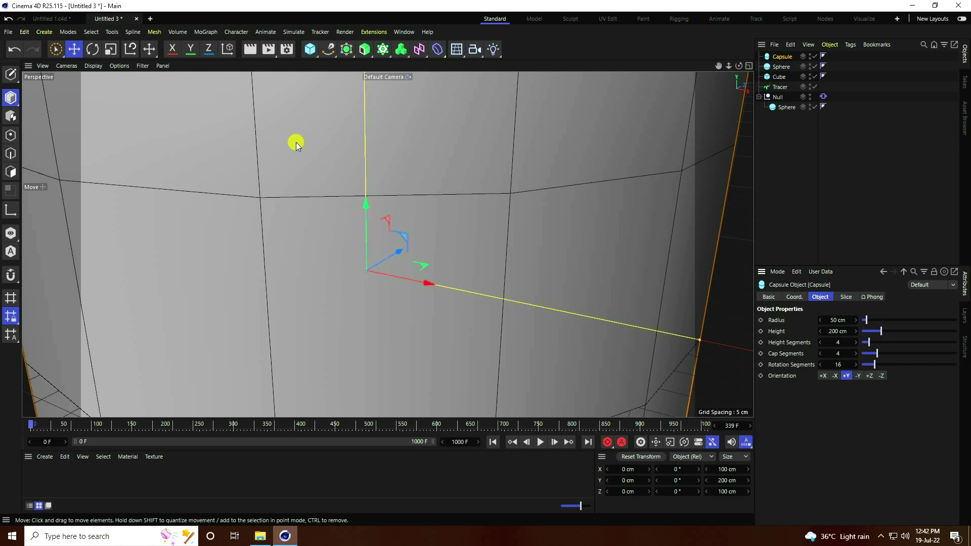
left_click(110, 49)
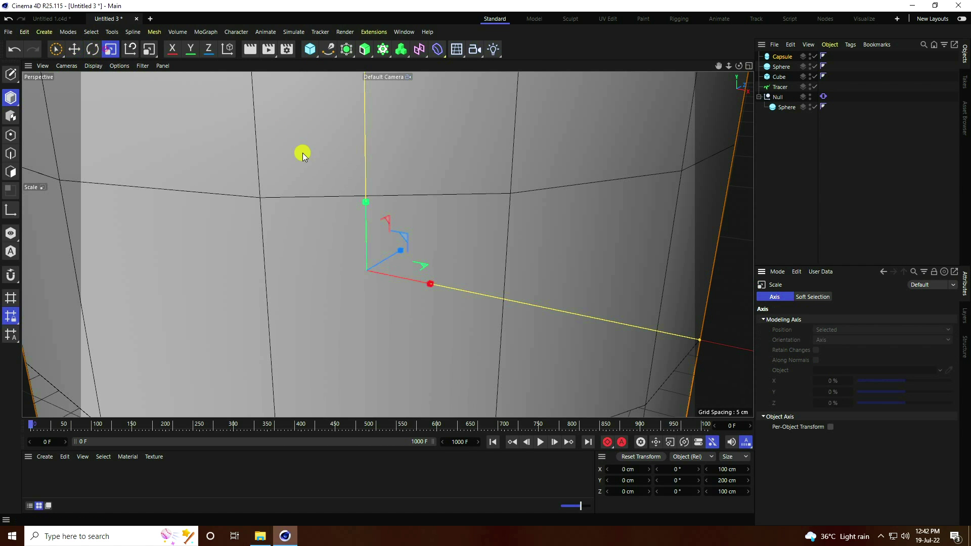
left_click_drag(499, 177, 143, 287)
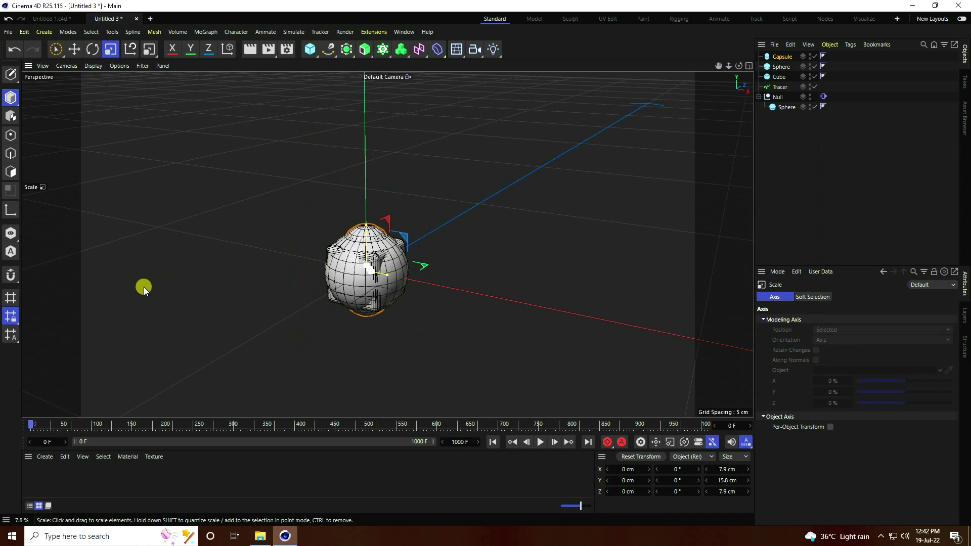
Step: Add a Torus primitive and scale it down uniformly to a ring radius of about 5.2 cm, leaving nothing selected
left_click(309, 49)
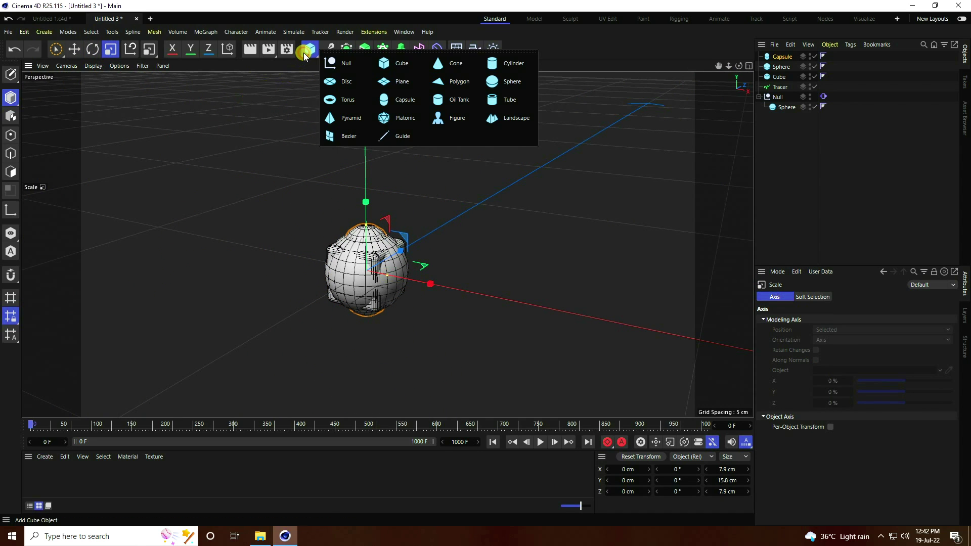
left_click(349, 100)
left_click_drag(658, 202, 260, 292)
scroll(408, 296, "down", 3)
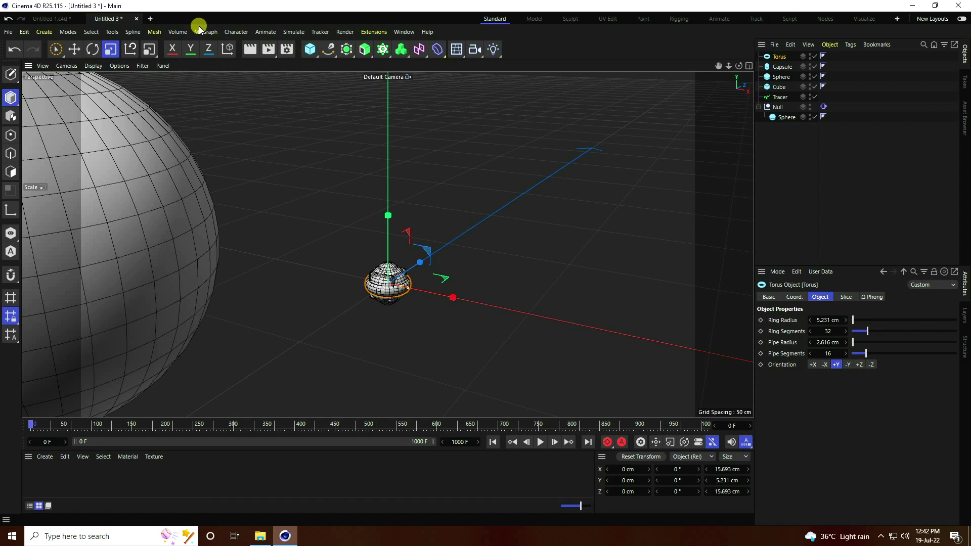
left_click(585, 206)
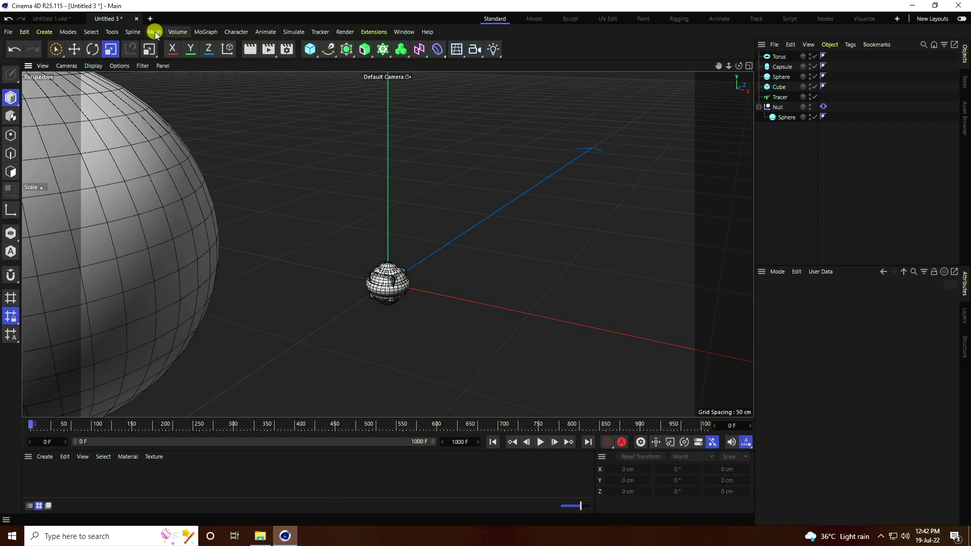
Step: Add a MoGraph Cloner and make the Torus, Capsule, small Sphere and Cube its children
left_click(200, 34)
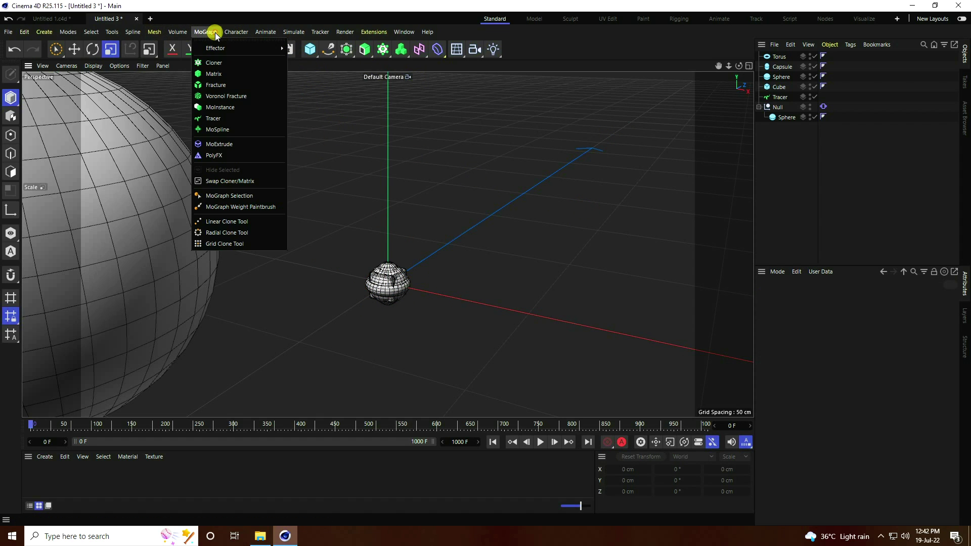
left_click(215, 64)
left_click_drag(756, 193, 743, 194)
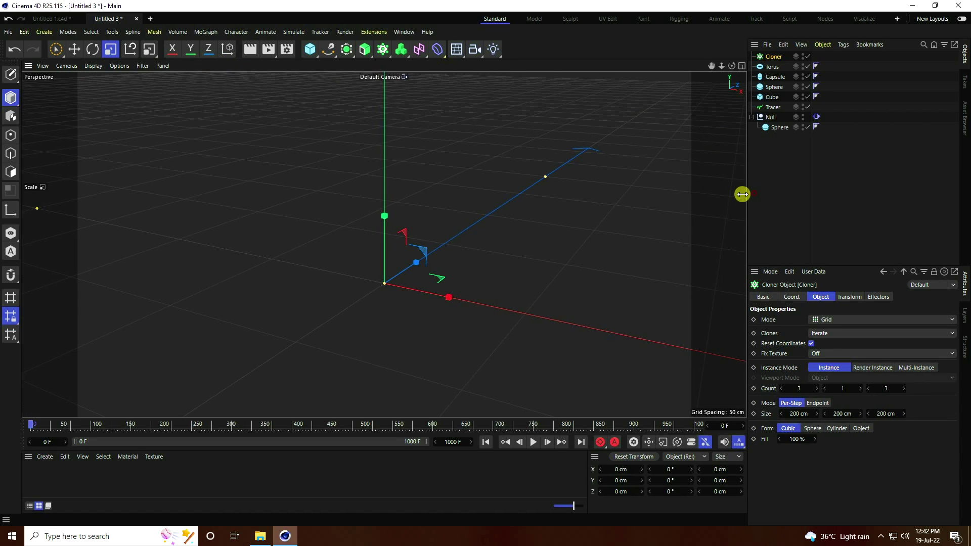
left_click(765, 146)
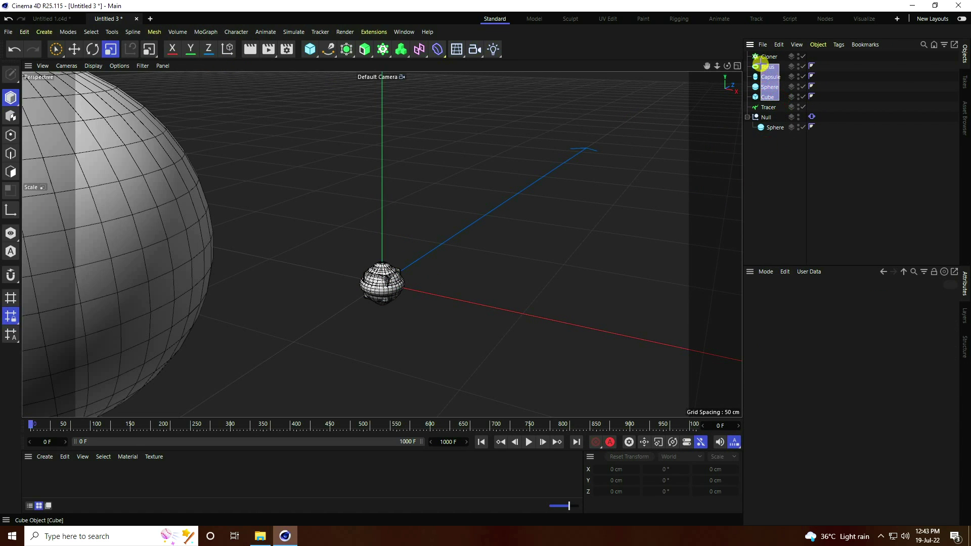
left_click_drag(761, 67, 768, 56)
Step: Set the Cloner's mode to Object and assign the Tracer as its object
left_click(768, 55)
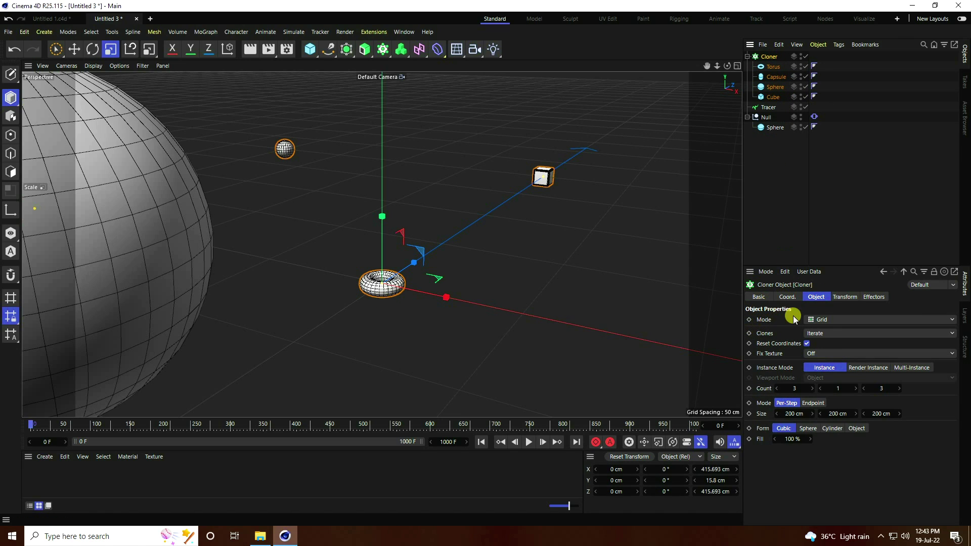
left_click(829, 319)
left_click(824, 324)
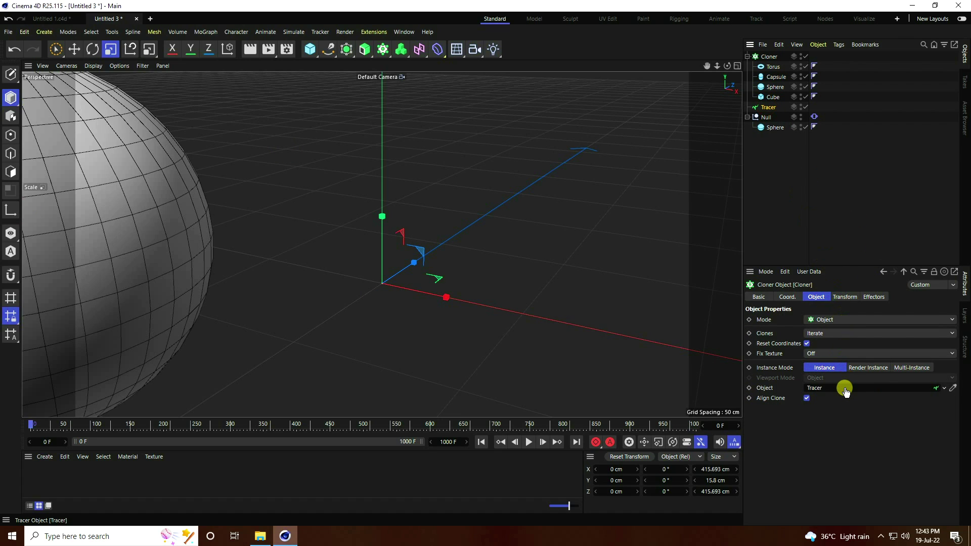
Step: Play the animation to preview the clones along the traced path and stop it
key("h")
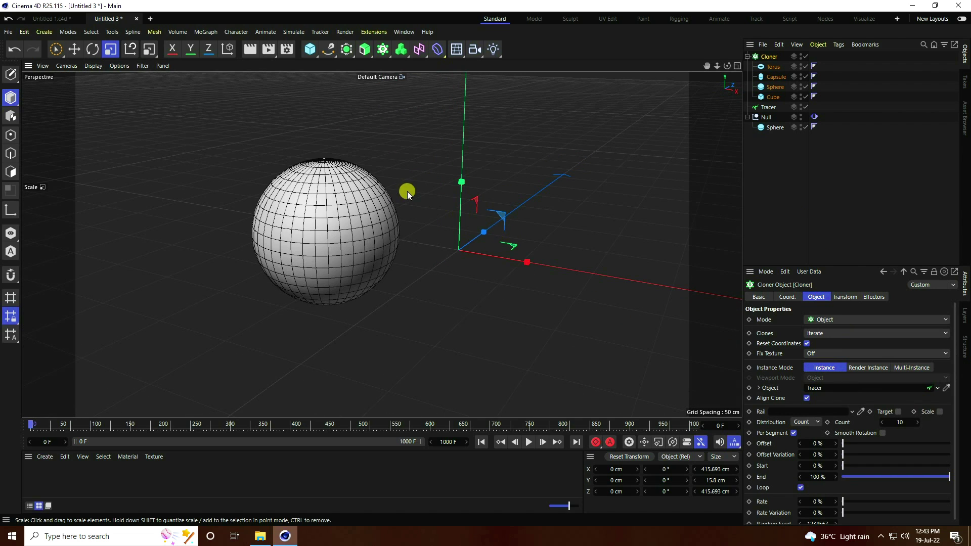
left_click(720, 78)
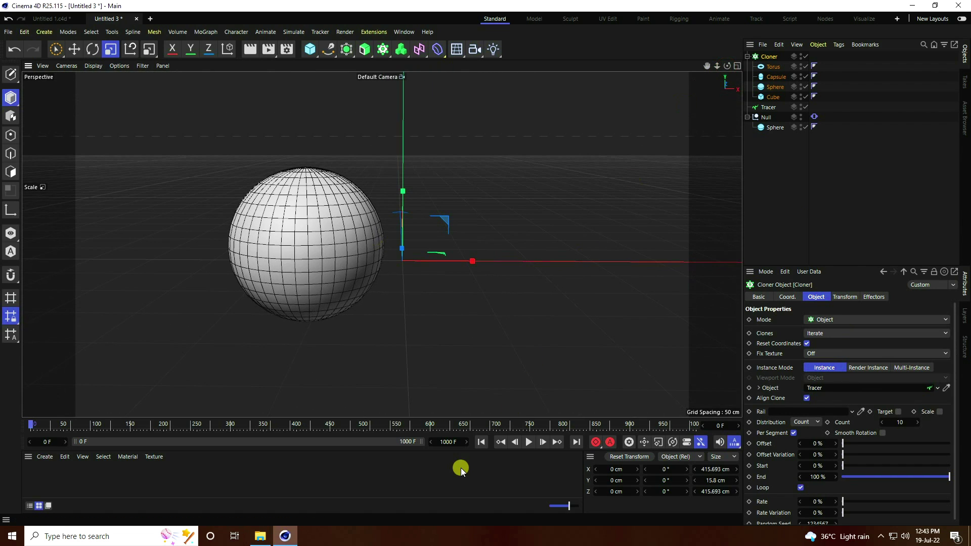
left_click(529, 444)
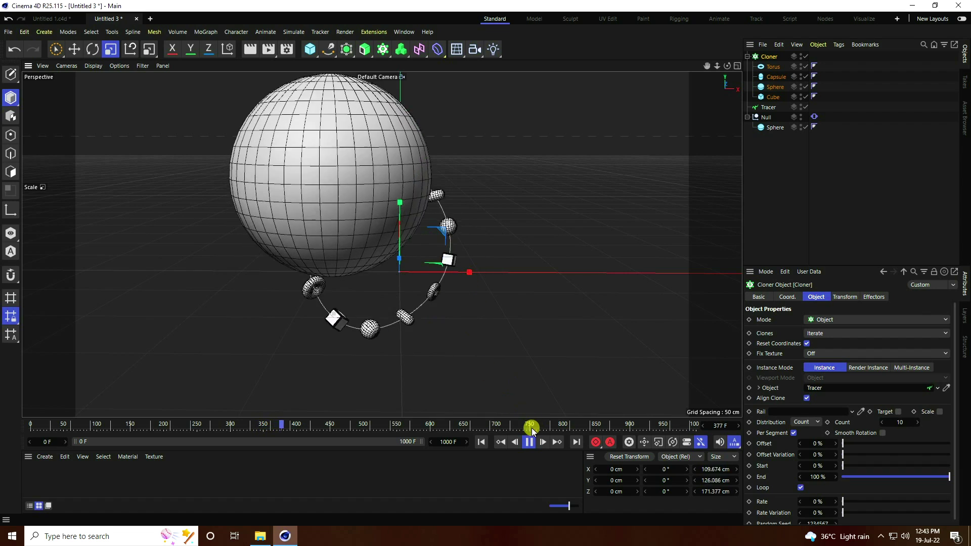
left_click(528, 441)
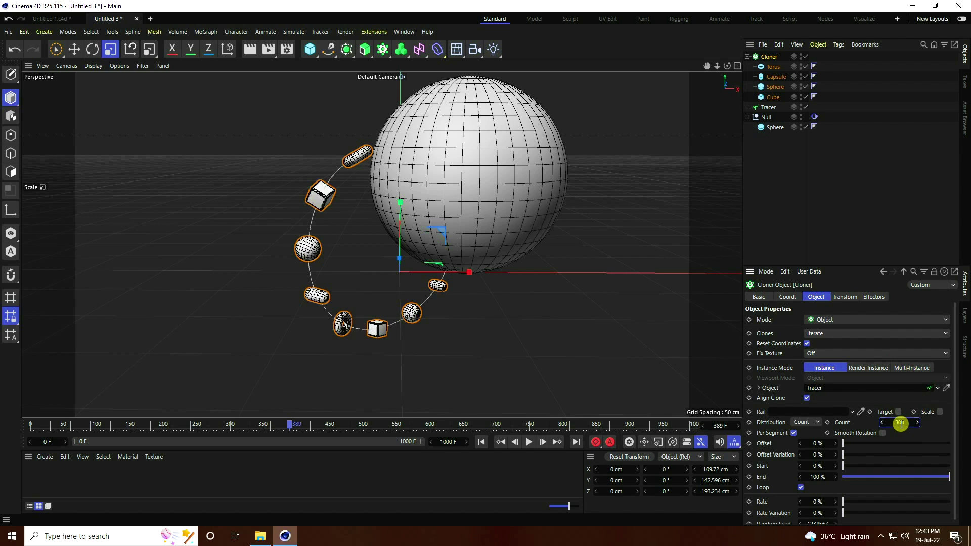
Step: Set the Cloner's count to 300 and preview the animation from the start, returning to the first frame
key("Return")
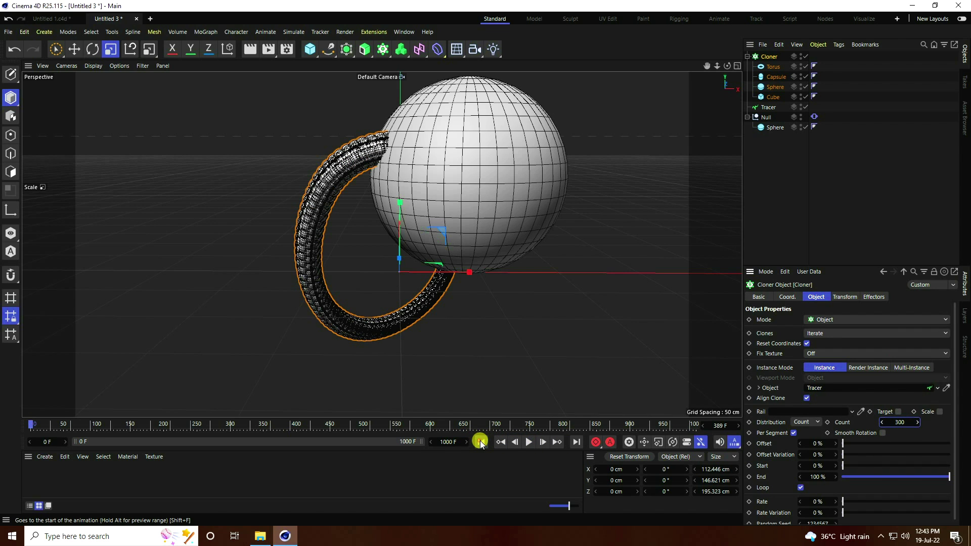
left_click(480, 441)
left_click(529, 441)
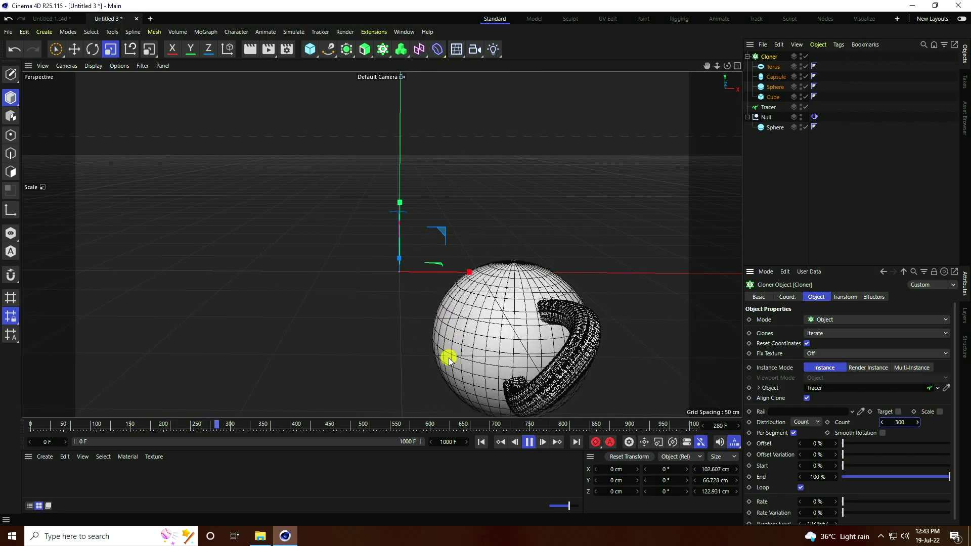
left_click(529, 442)
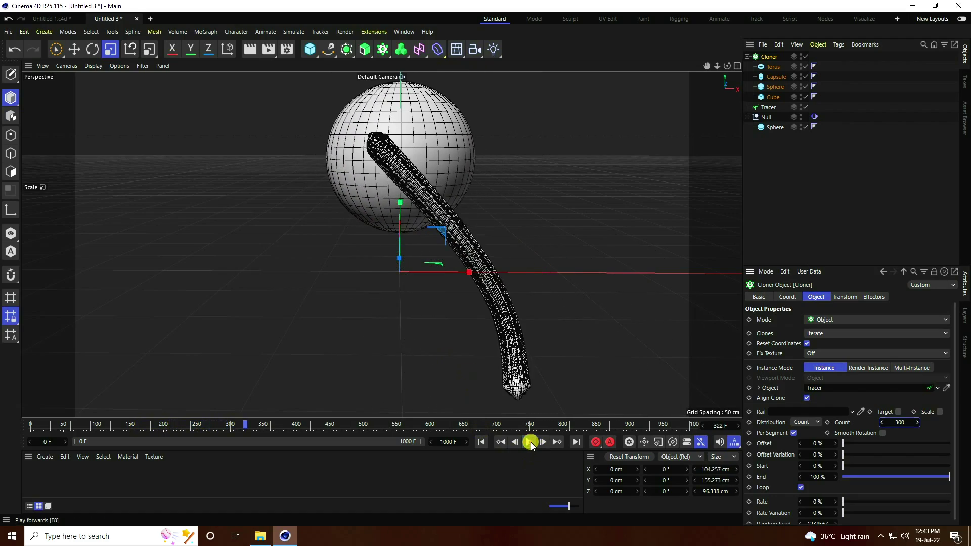
left_click(481, 441)
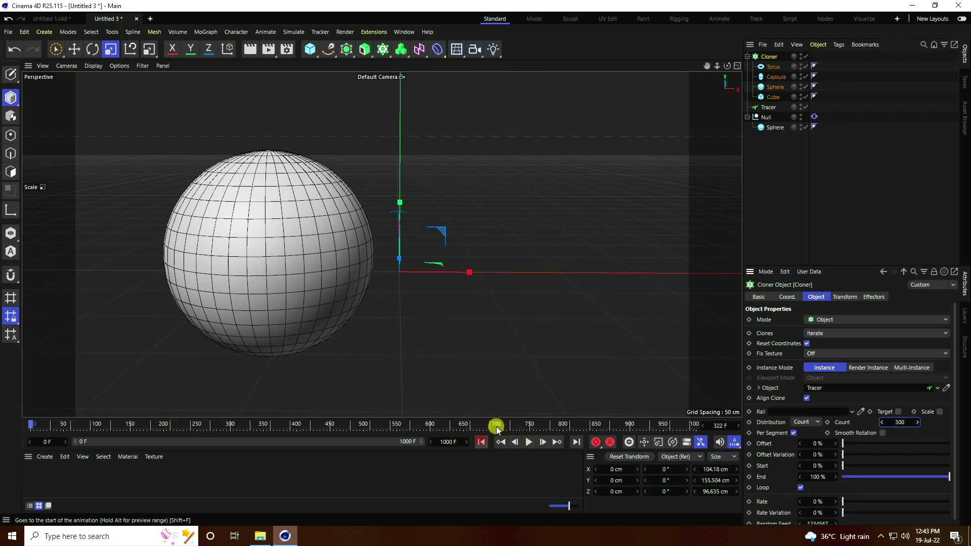
Step: Add a Rigid Body simulation tag to the Cloner and open its Follow Position force value for editing
left_click(772, 190)
left_click(769, 56)
right_click(769, 55)
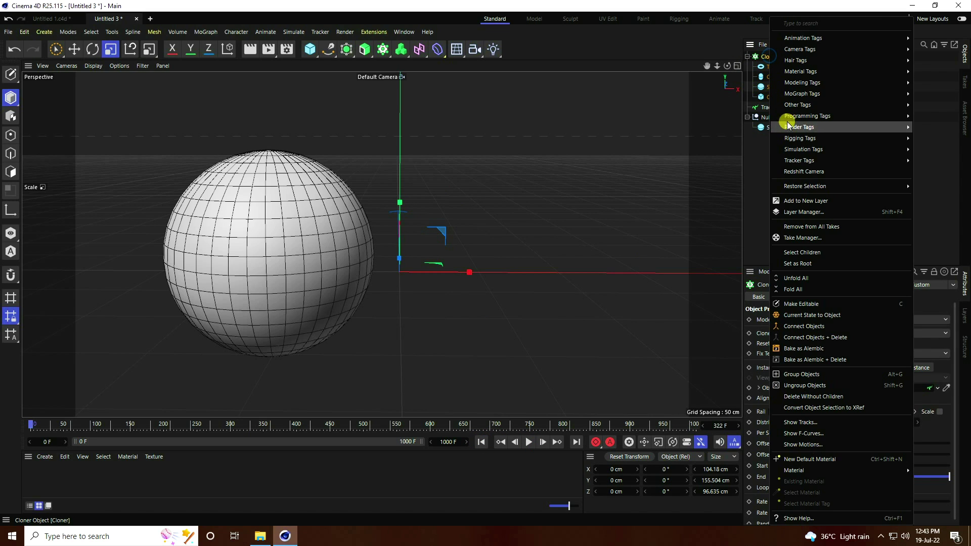
mouse_move(793, 152)
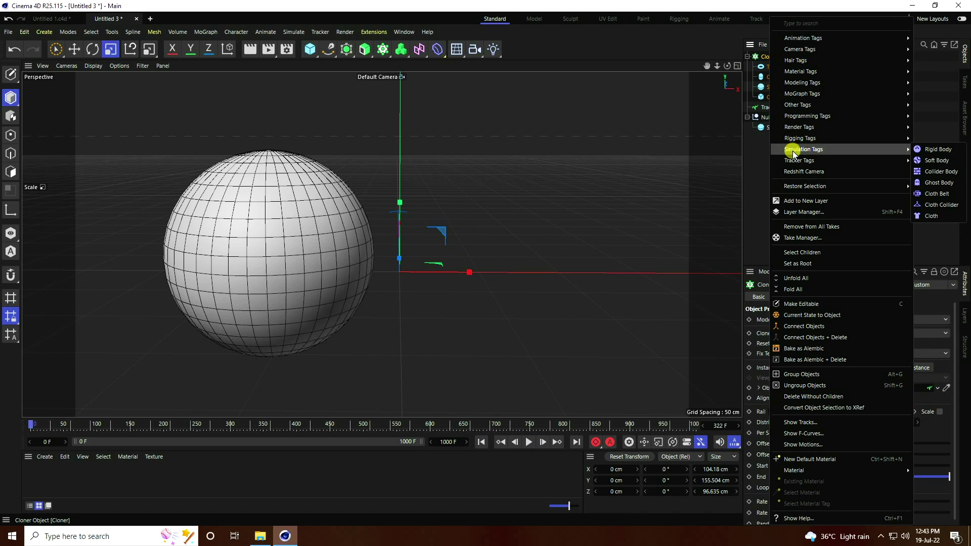
left_click(937, 151)
left_click(873, 297)
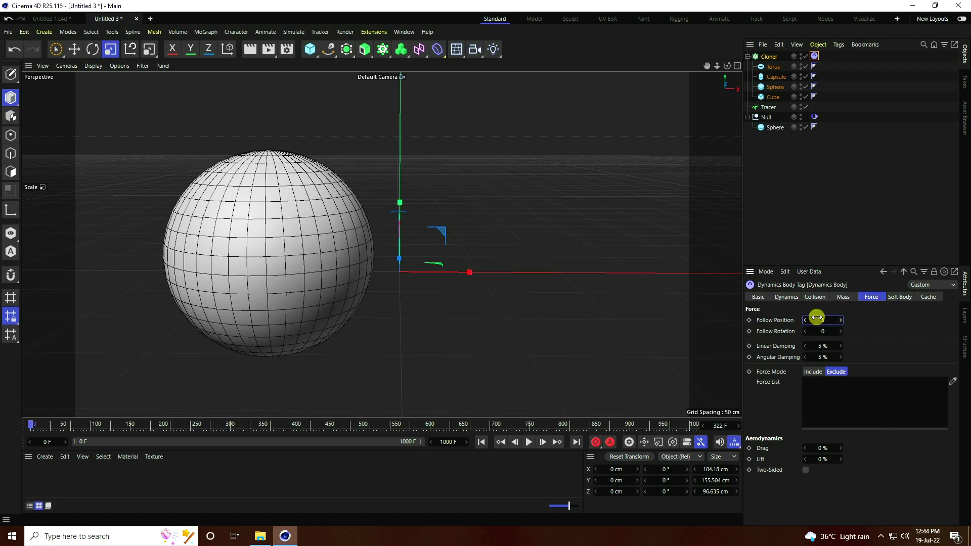
Step: Add a Rigid Body tag to the Sphere under the Null, set its Follow Position to 5 and show its collision settings
left_click(764, 128)
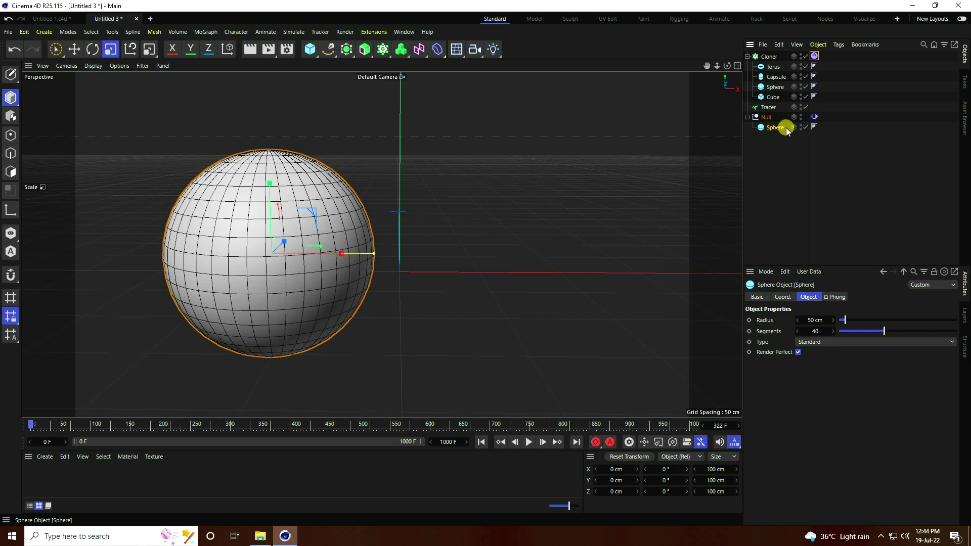
right_click(775, 128)
mouse_move(797, 152)
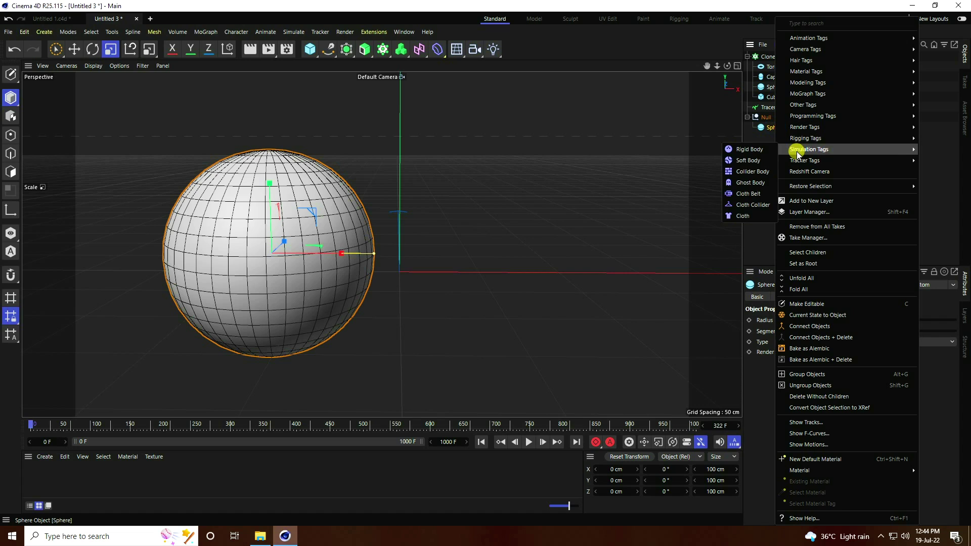
left_click(748, 149)
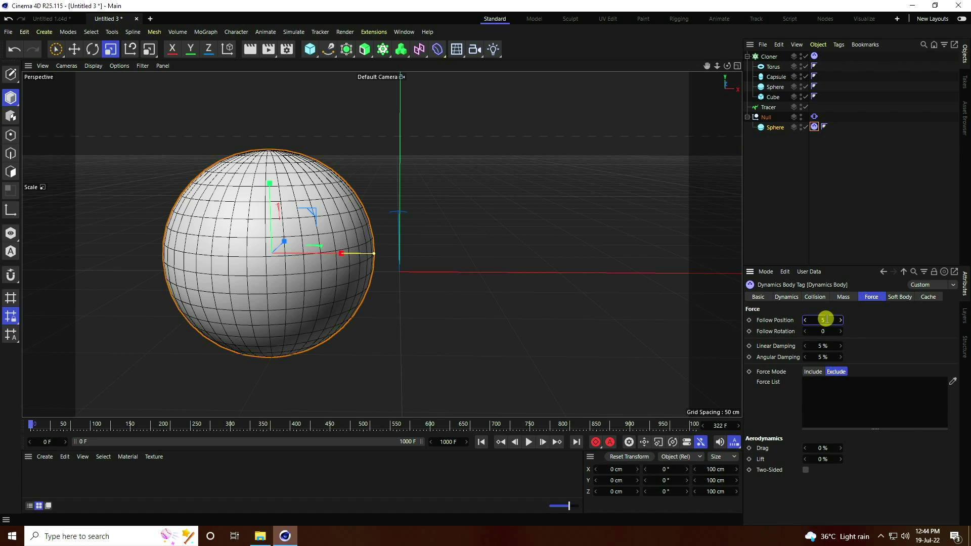
left_click(814, 298)
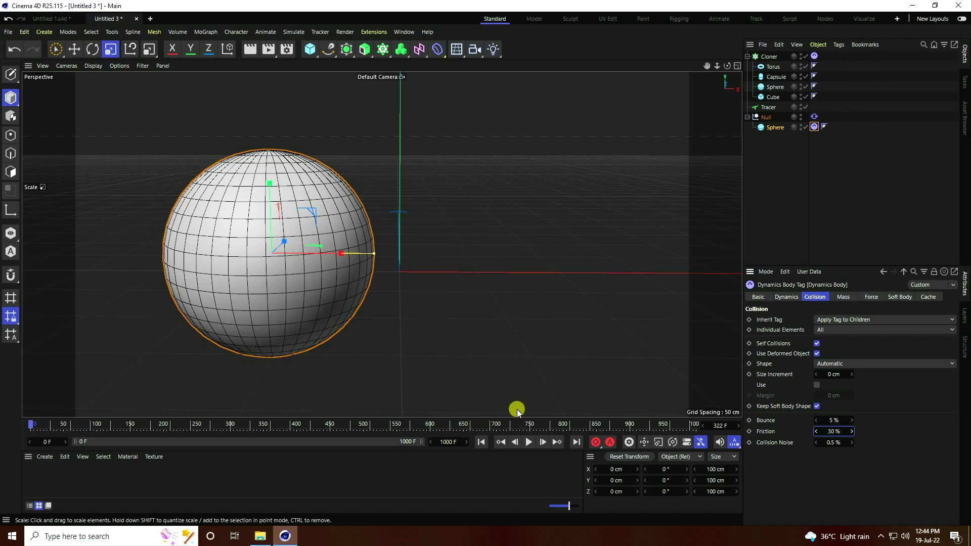
Step: Preview the simulation from the first frame to check how the clones collide with the sphere, and stop it
left_click(481, 441)
left_click(526, 443)
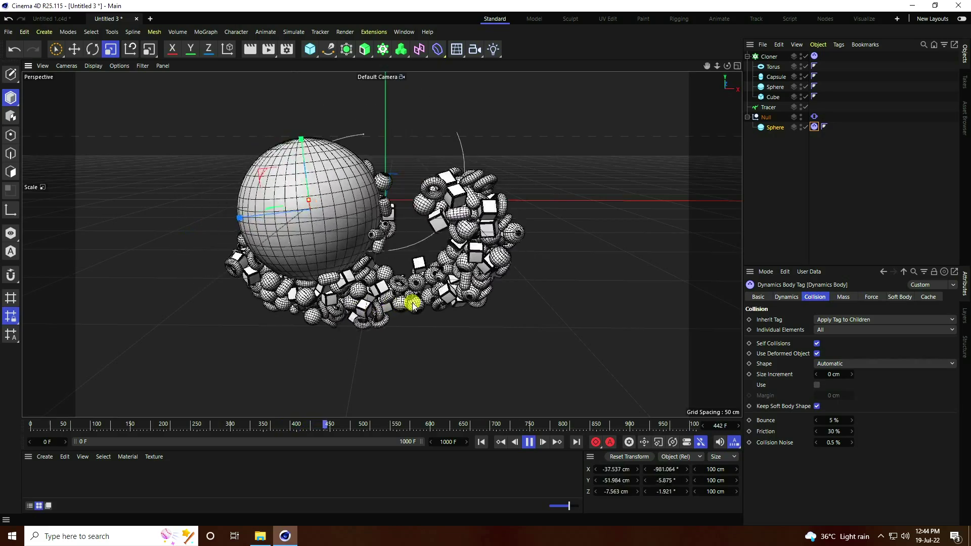
left_click(529, 442)
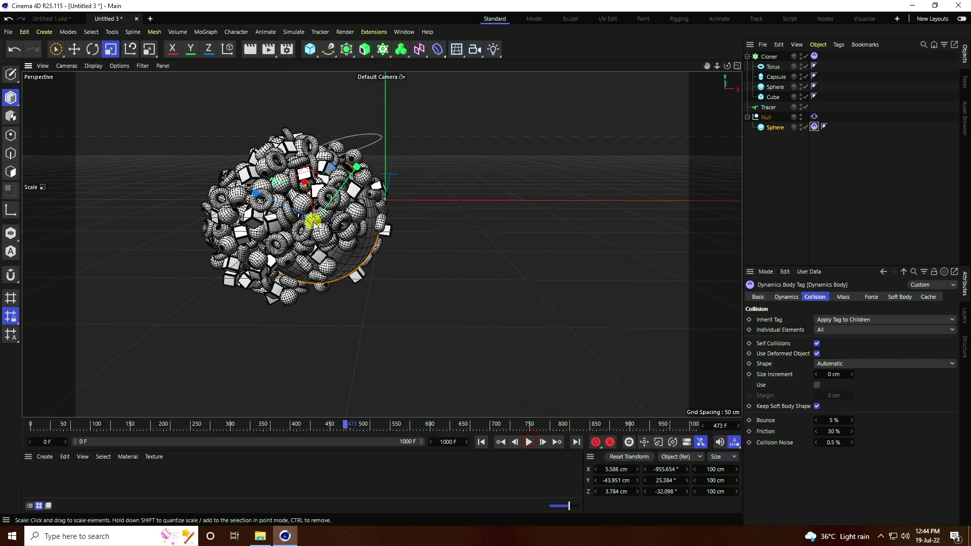
Step: Set the gravity in the project's Dynamics settings to 0 cm
left_click(757, 228)
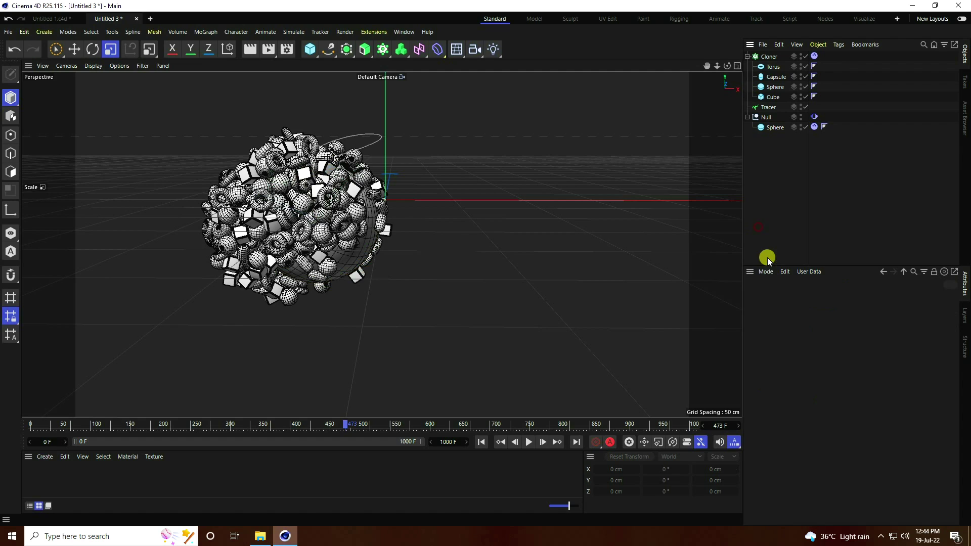
left_click(766, 271)
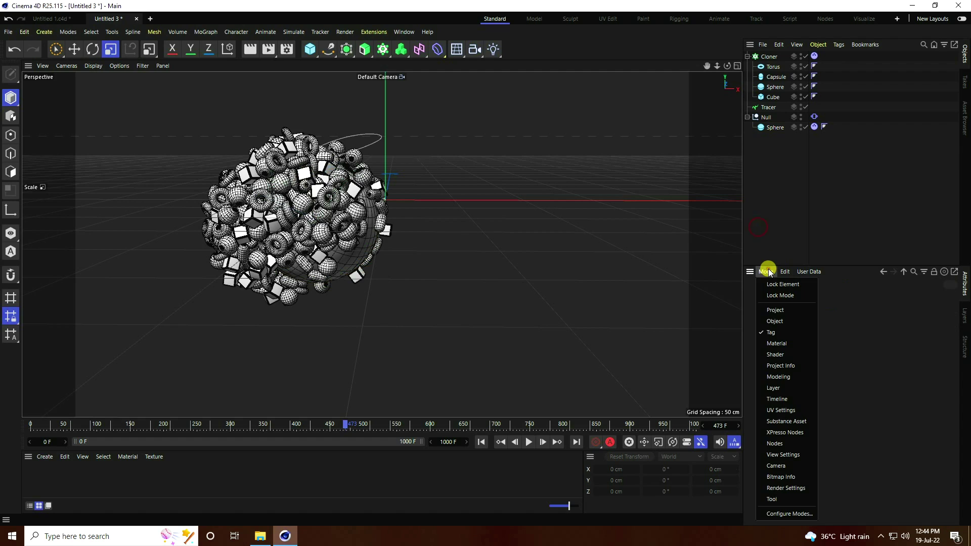
left_click(768, 310)
left_click(866, 297)
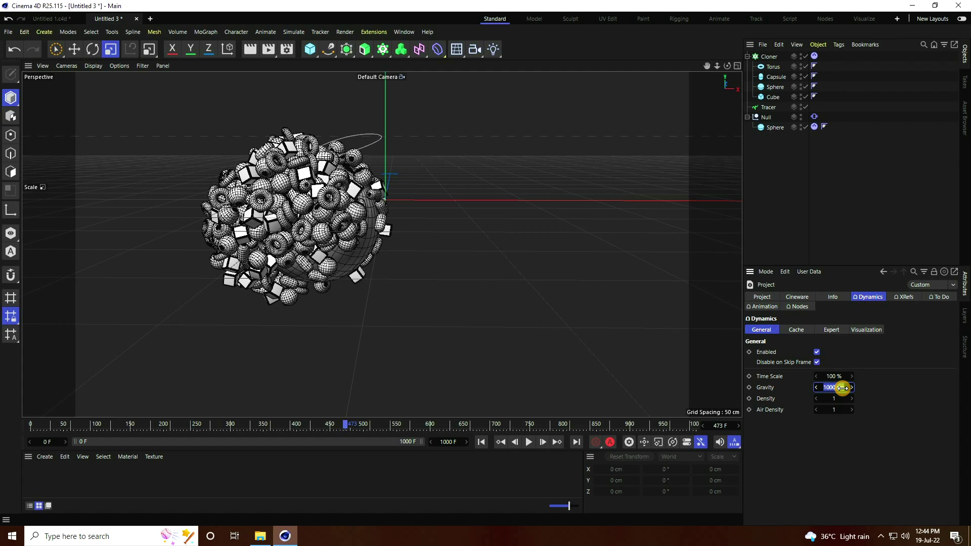
Step: Preview the zero-gravity simulation from the start, stop it and return to the first frame
left_click(480, 441)
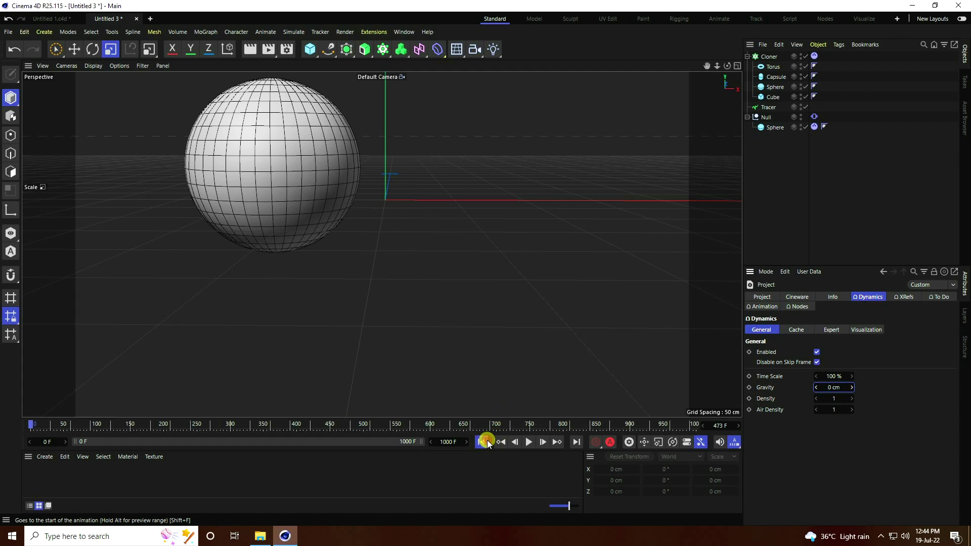
left_click(527, 441)
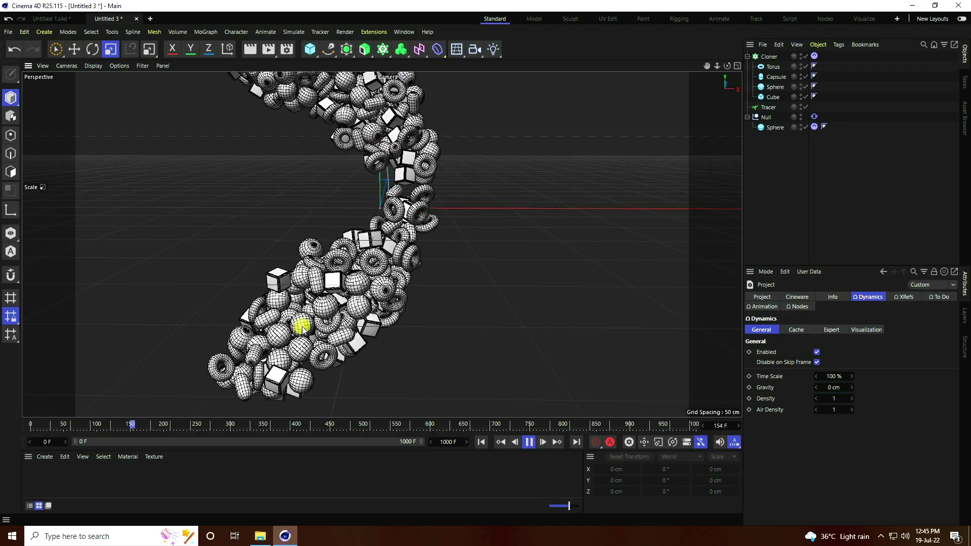
left_click_drag(706, 67, 430, 235)
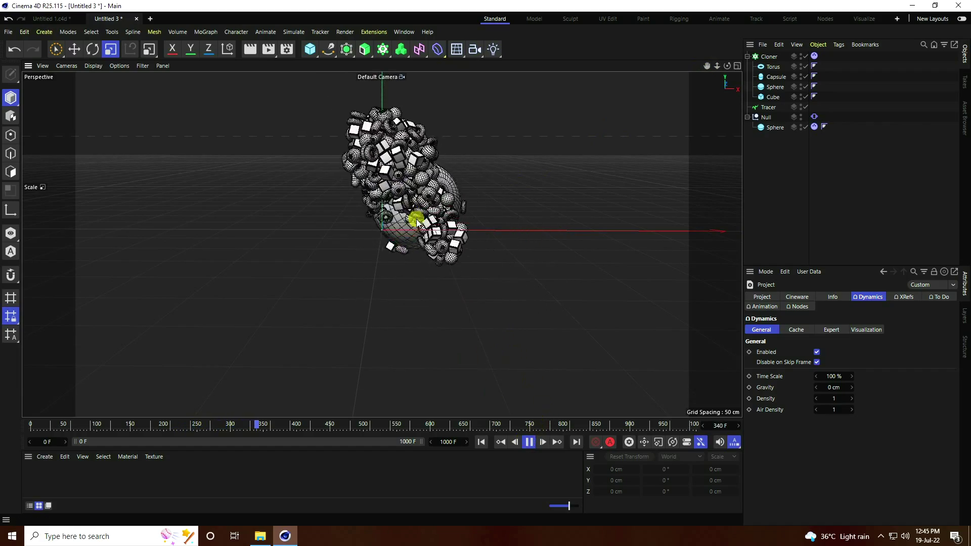
left_click(528, 442)
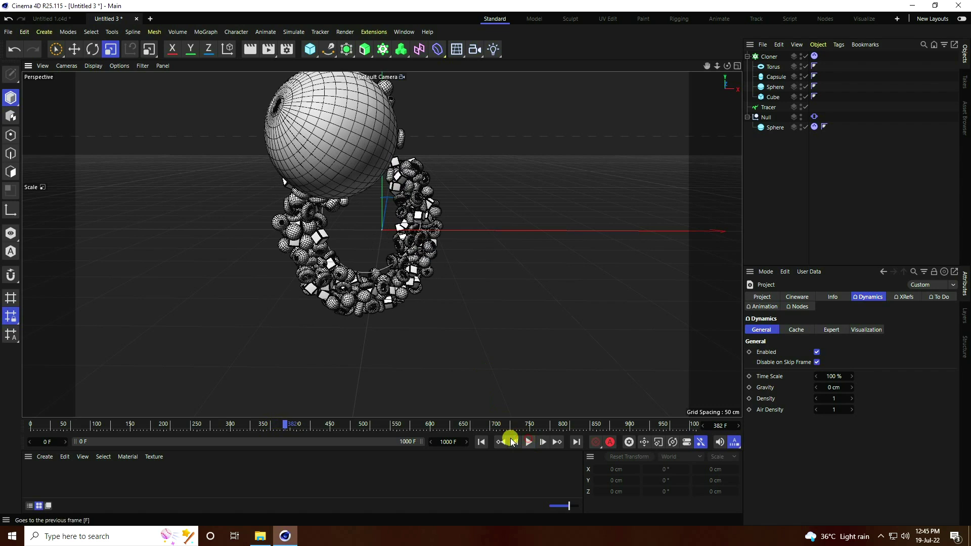
left_click(480, 442)
Step: Add a Delay effector to the Cloner, with its mode set to Spring and its strength to 70 %
left_click(769, 57)
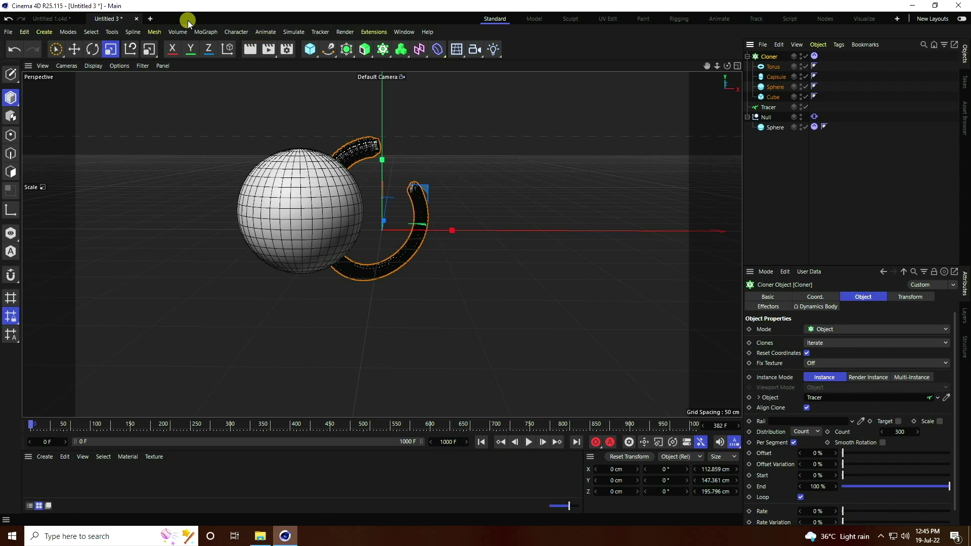
left_click(205, 31)
mouse_move(237, 48)
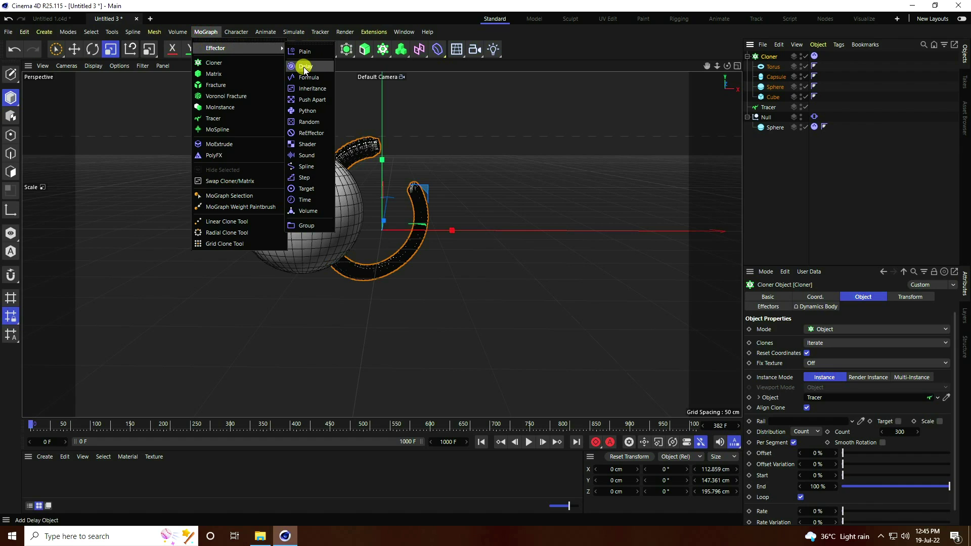
left_click(309, 69)
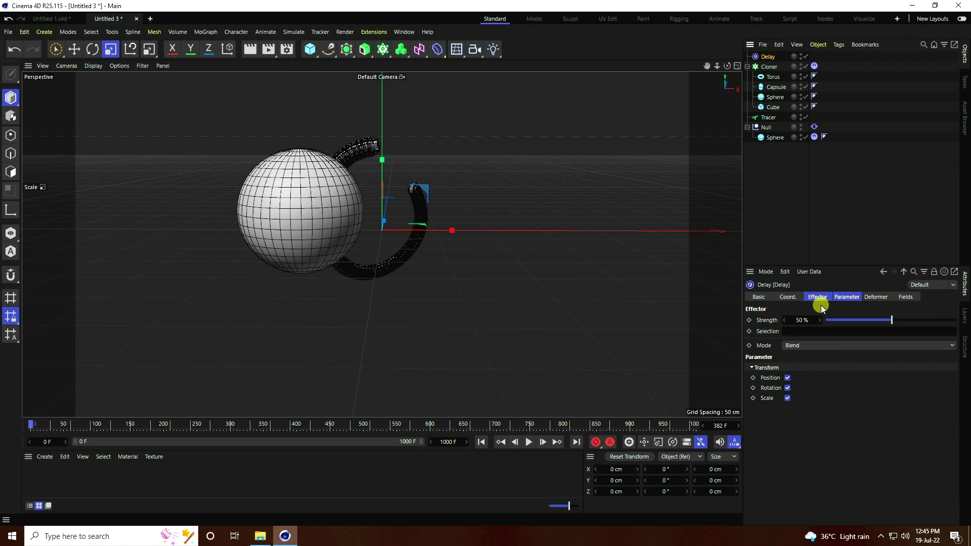
left_click(790, 345)
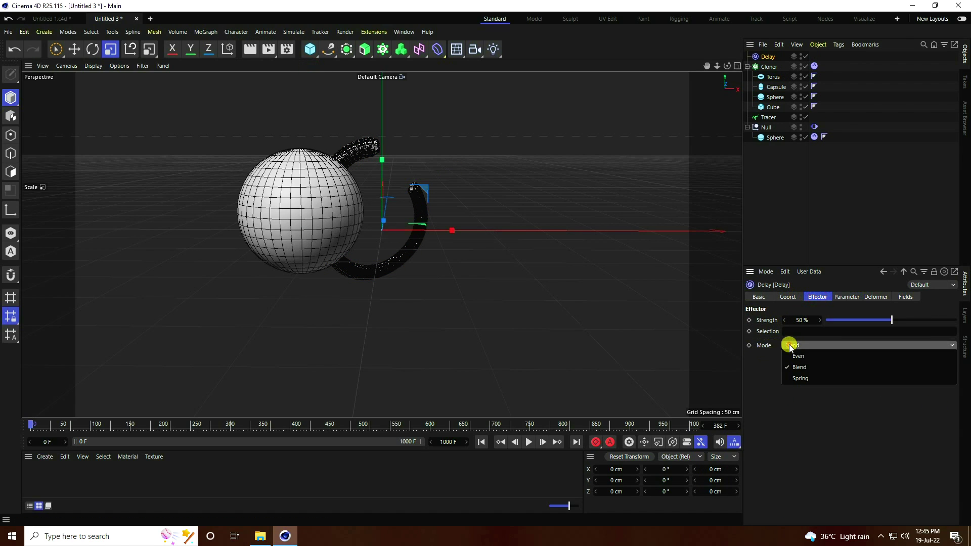
left_click(801, 378)
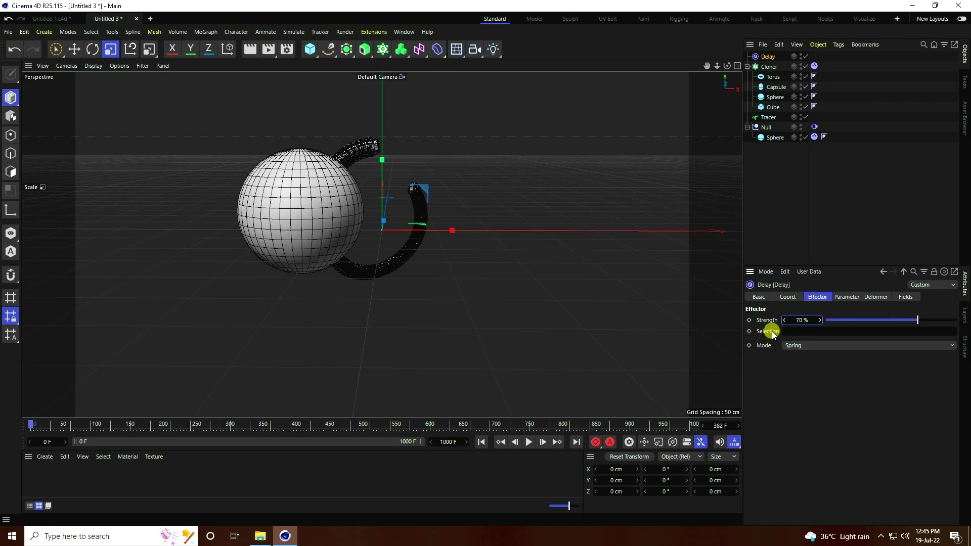
Step: Play the animation from the start to check the clones' delayed motion, and return to the first frame
left_click(479, 442)
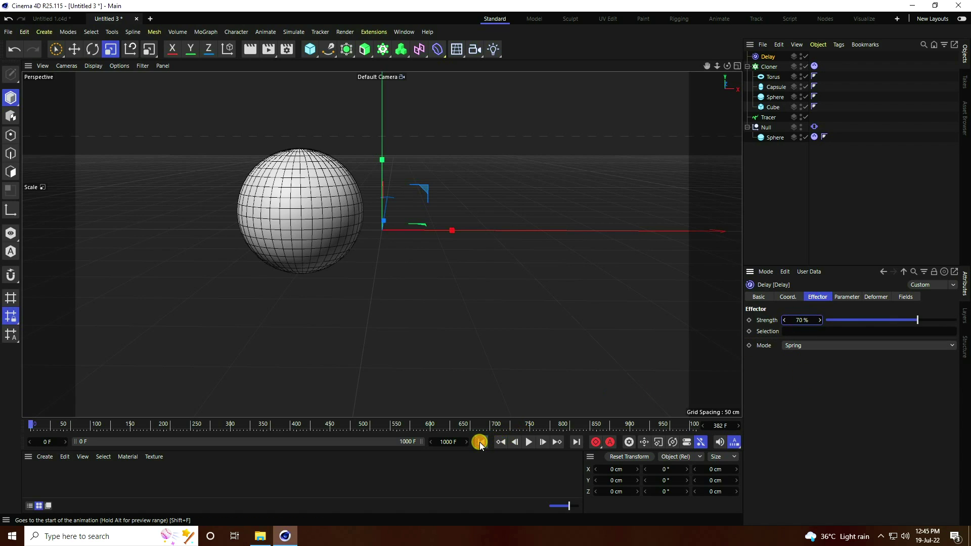
left_click(529, 441)
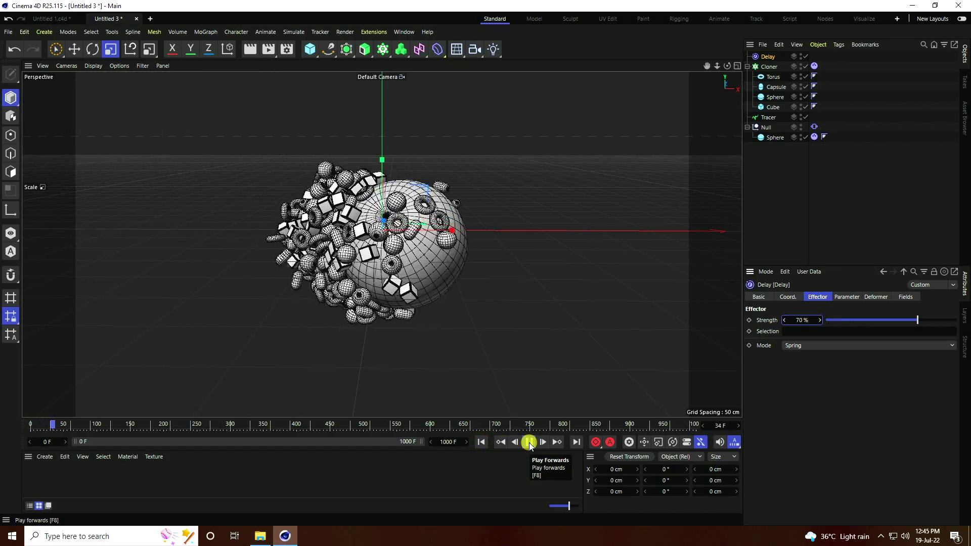
left_click_drag(379, 273, 429, 278)
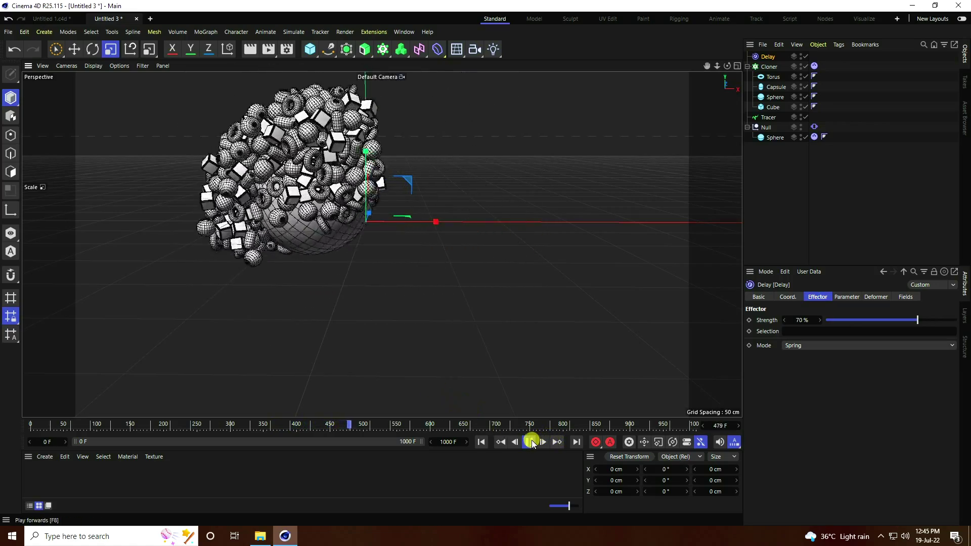
left_click(529, 441)
left_click(481, 442)
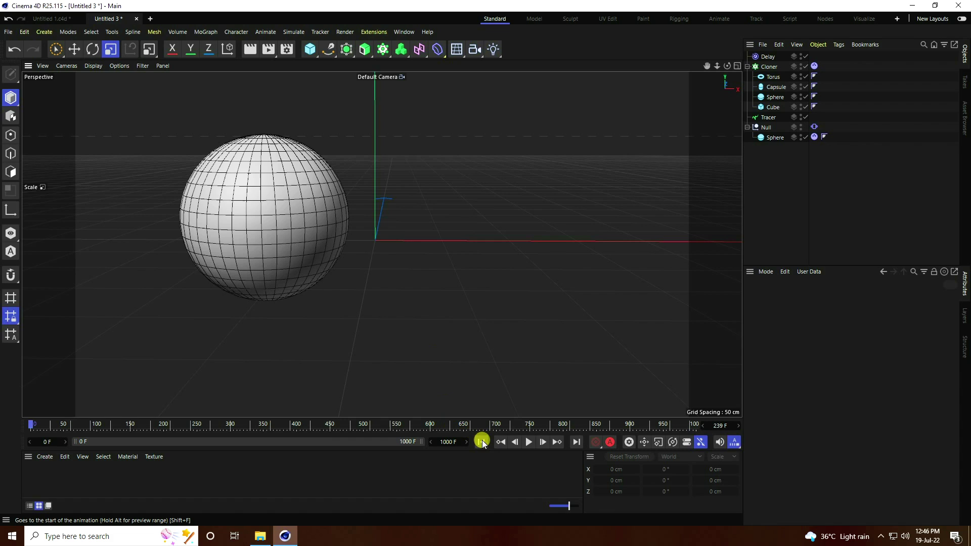
Step: Add a target camera aimed at the Sphere under the Null, look through it and play the animation
left_click_drag(473, 50, 525, 86)
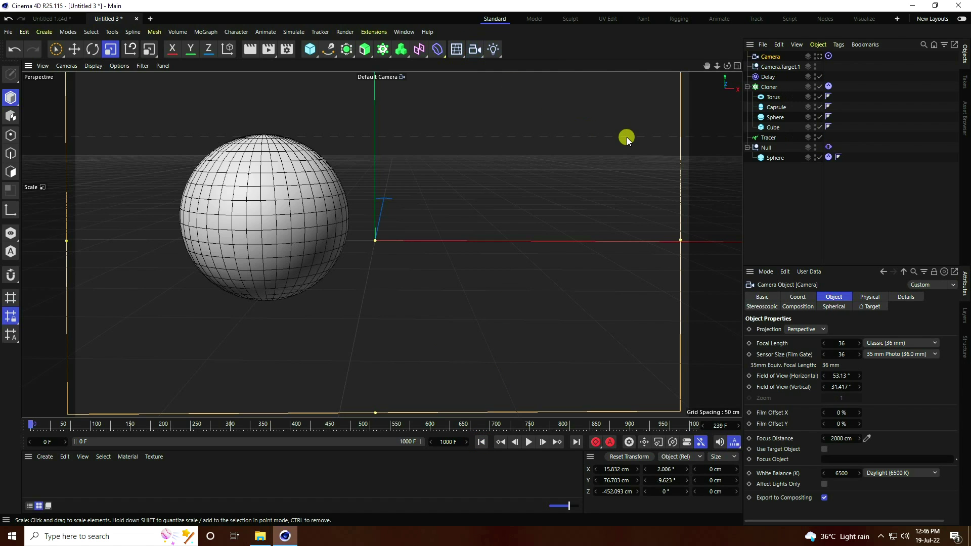
left_click(819, 56)
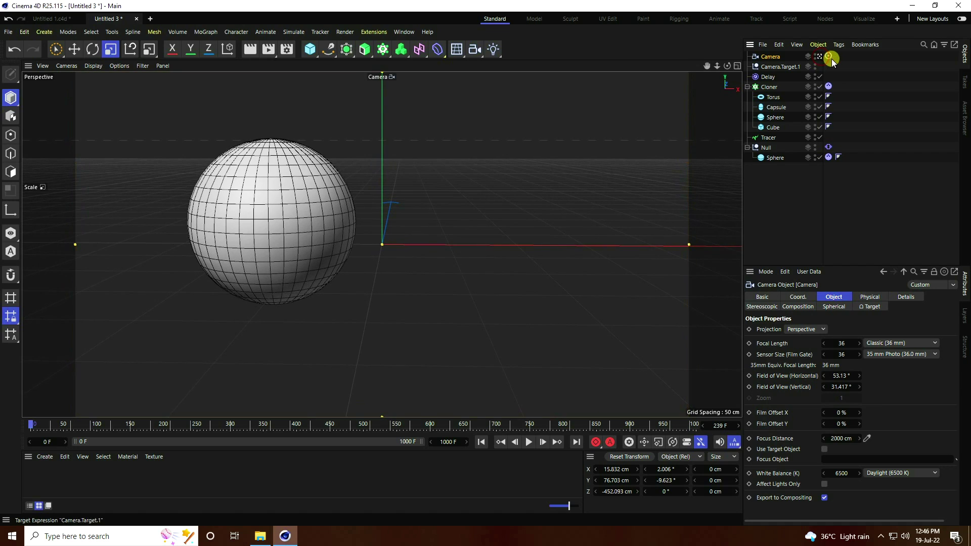
left_click(828, 57)
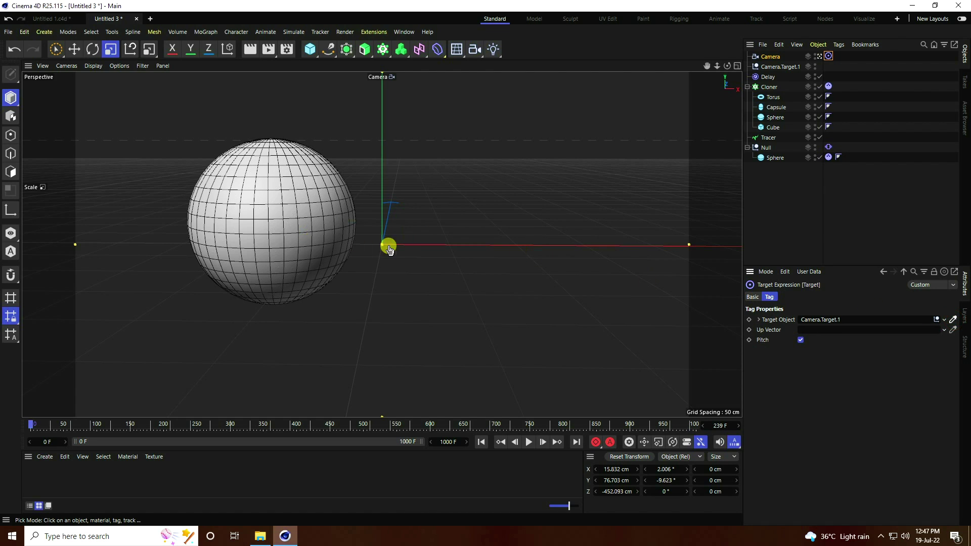
left_click(775, 158)
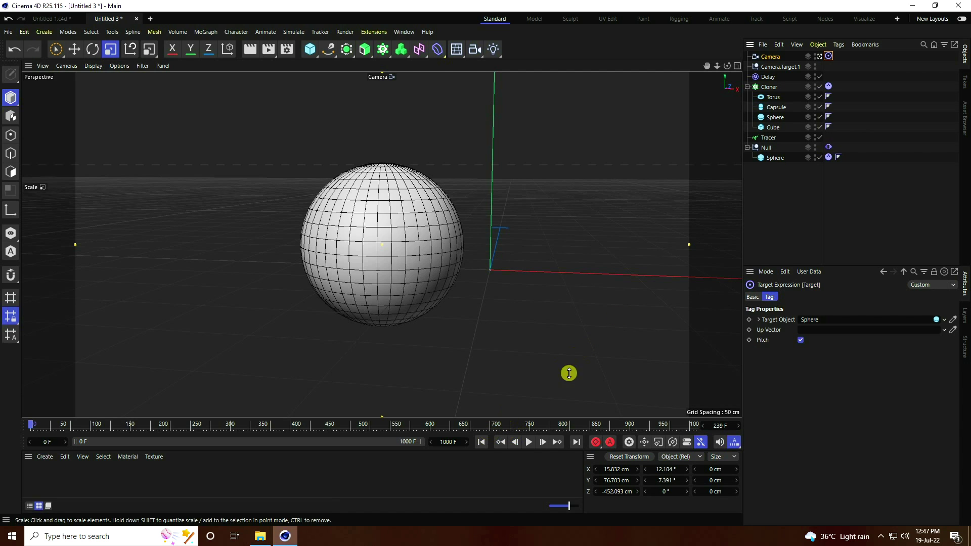
left_click(819, 56)
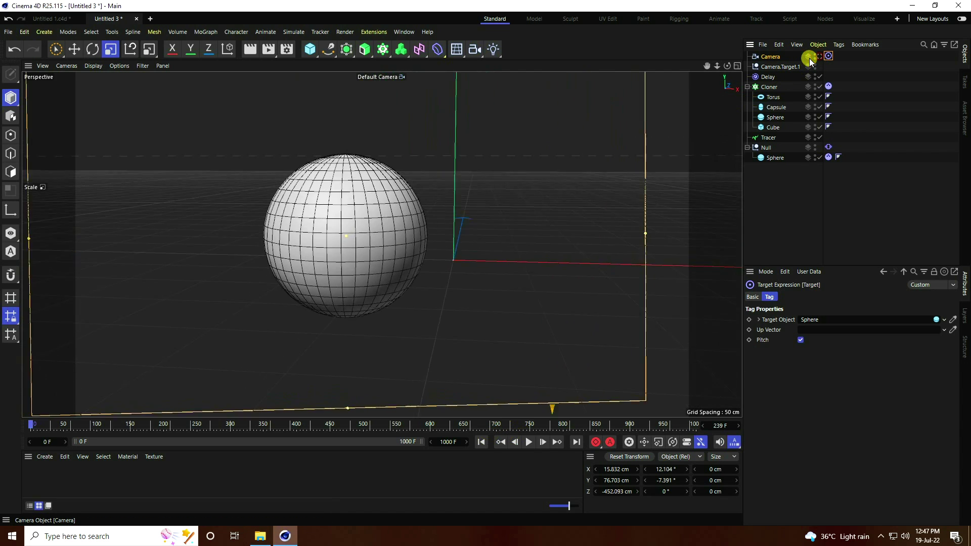
left_click(819, 56)
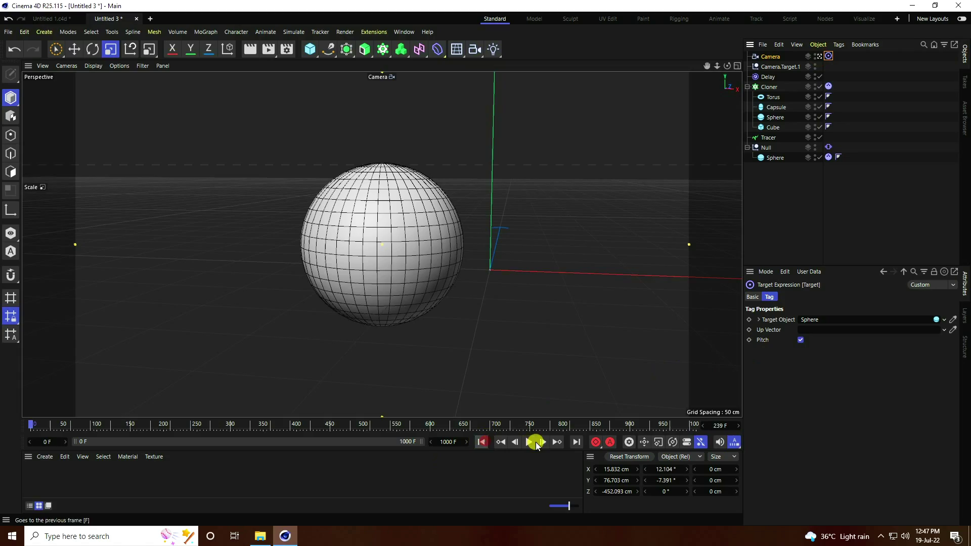
left_click(528, 441)
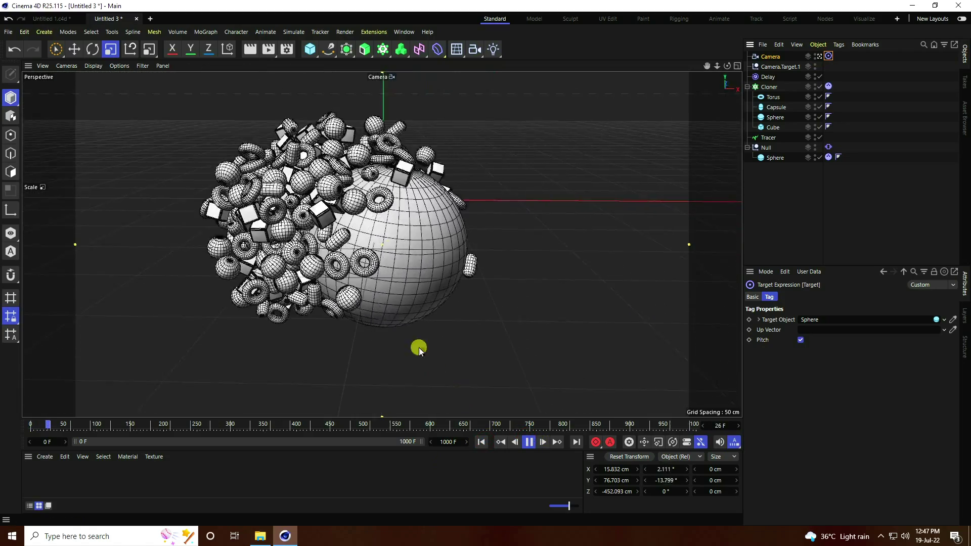
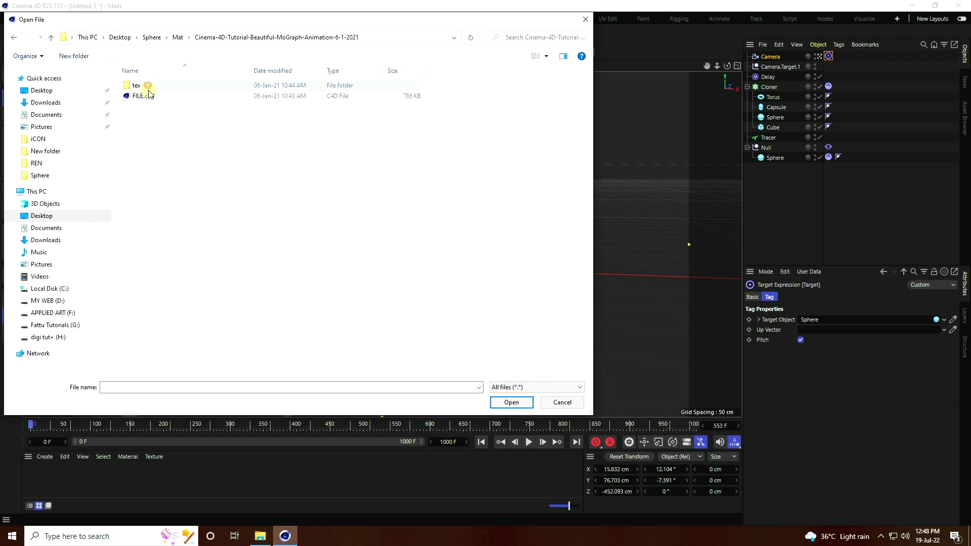
Step: Load the materials from FILE.c4d and from Untitled 1.c4d in the Mat folder, and enlarge the material area to show them all
left_click(146, 96)
left_click(518, 404)
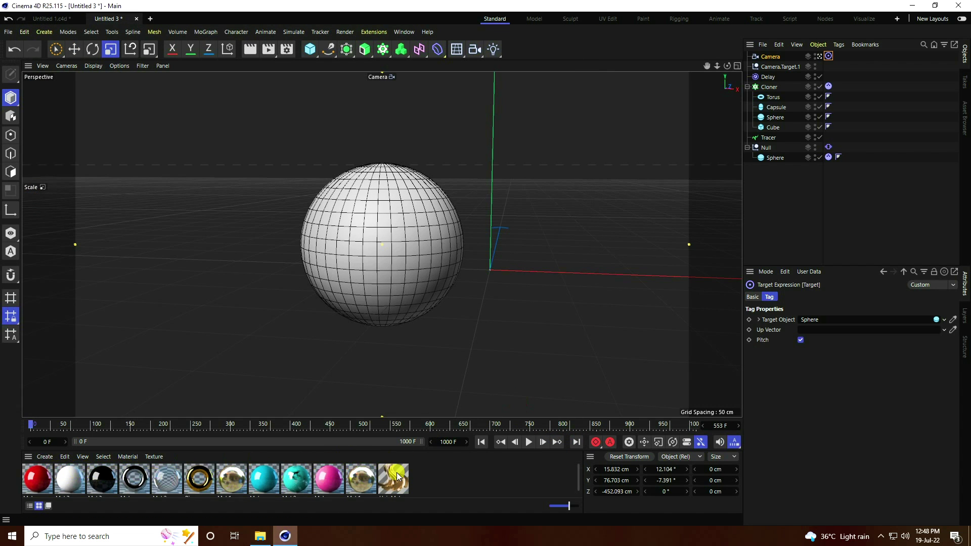
left_click(44, 457)
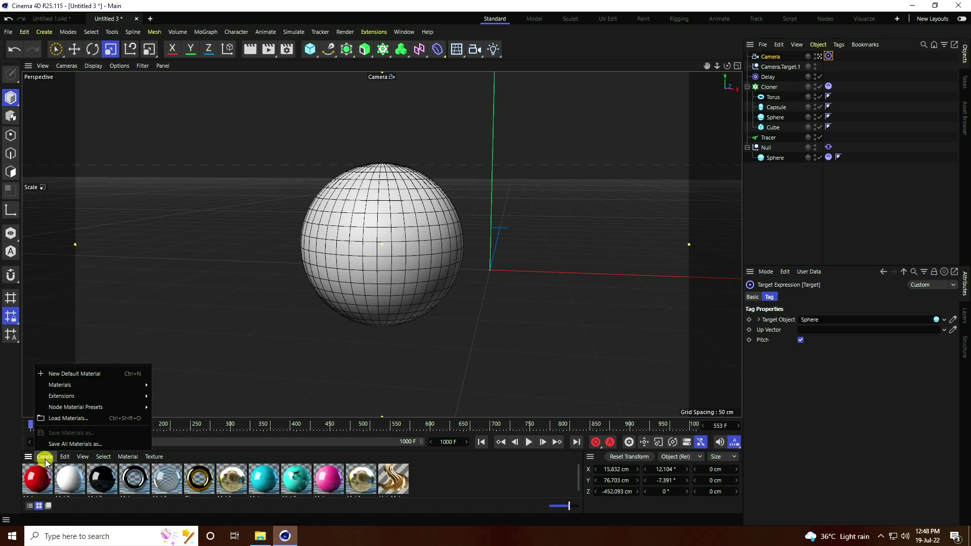
left_click(65, 414)
left_click(51, 38)
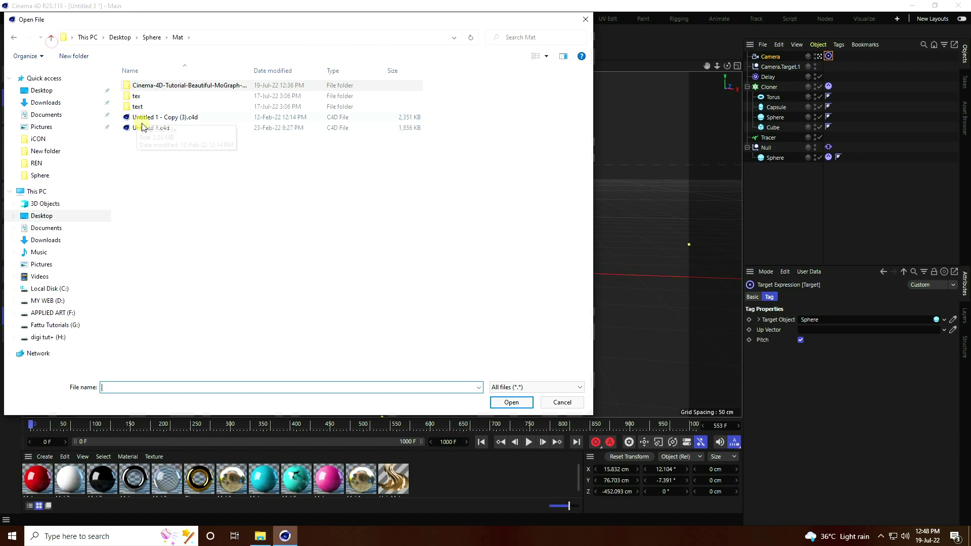
left_click(147, 128)
left_click(510, 402)
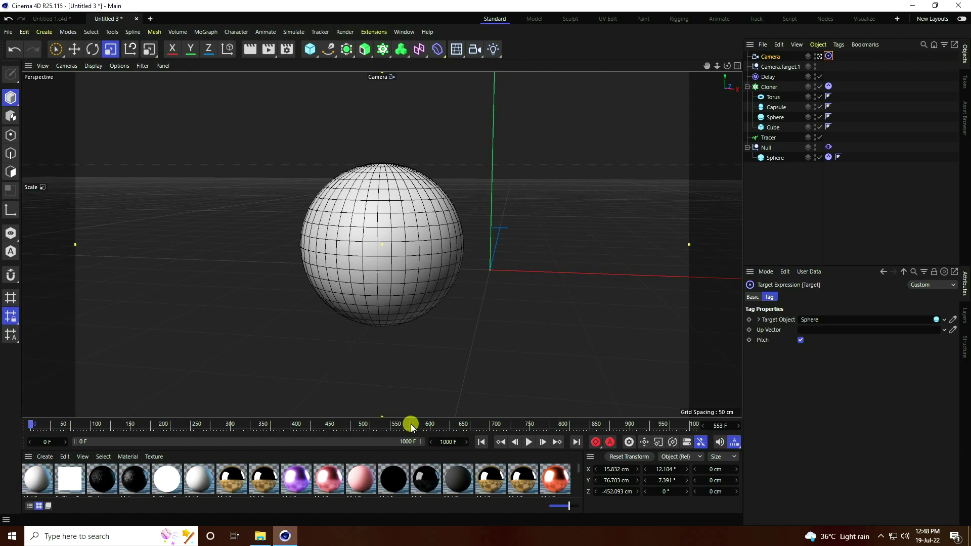
left_click_drag(409, 416, 430, 327)
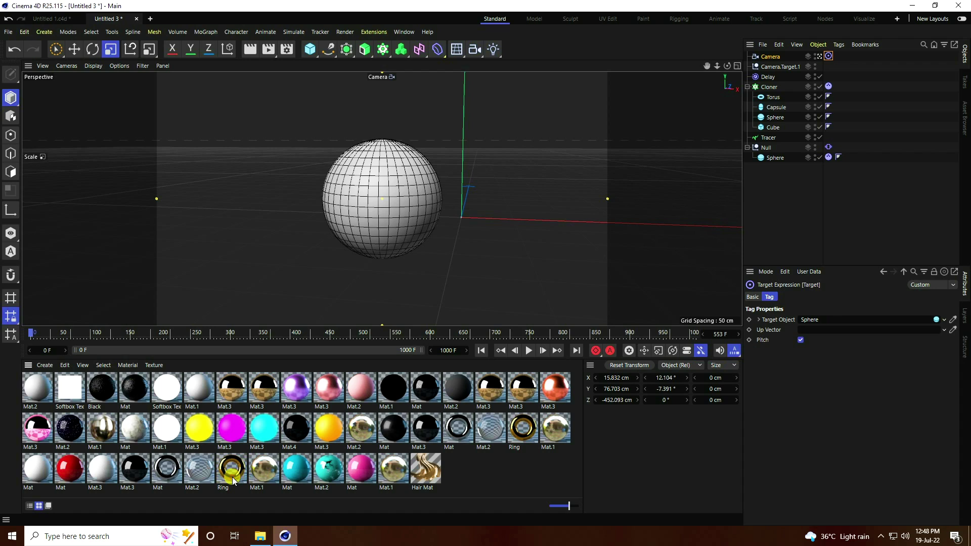
Step: Apply the Ring and red Mat materials to the Cloner's Sphere, and the purple Mat.3 to the Sphere under the Null
left_click_drag(778, 124, 775, 126)
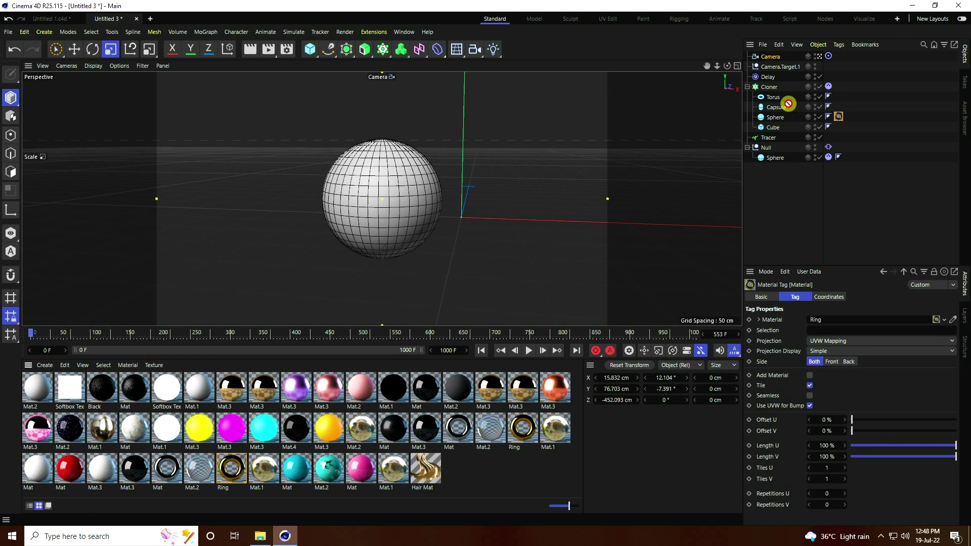
left_click_drag(769, 111, 772, 113)
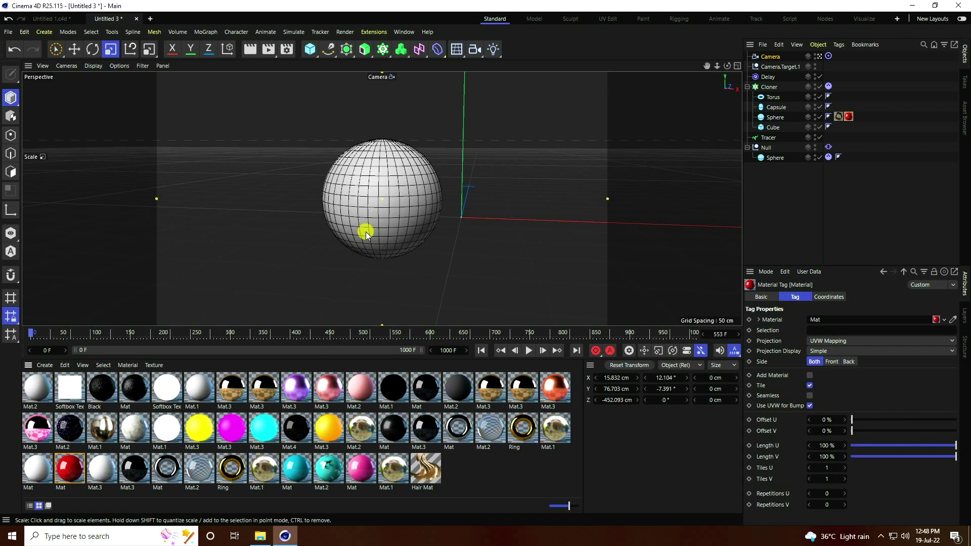
left_click(372, 187)
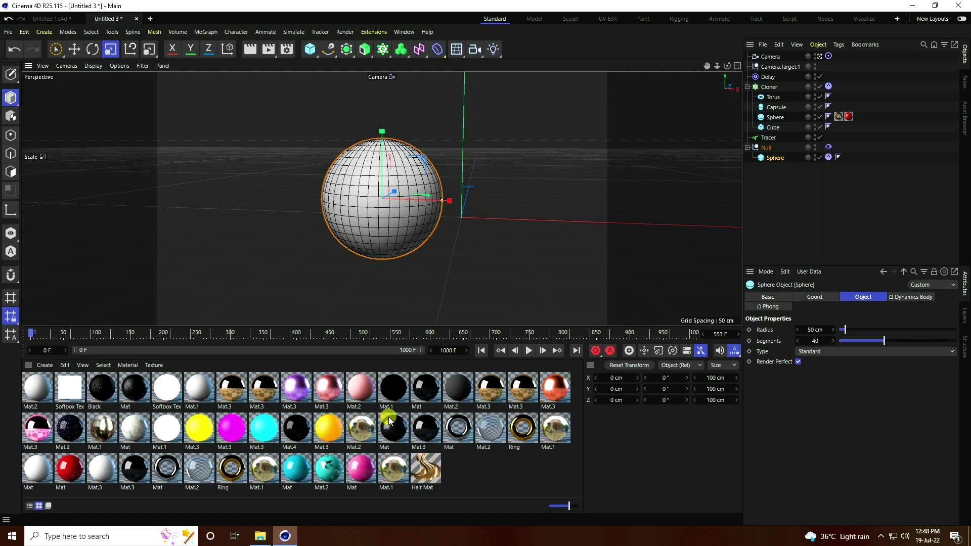
left_click(305, 394)
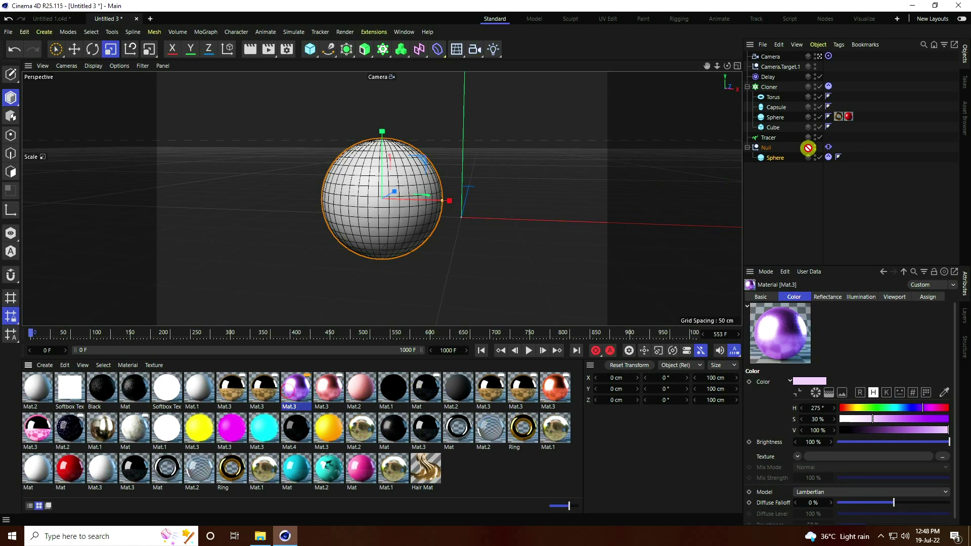
left_click_drag(786, 162, 784, 160)
scroll(404, 139, "up", 3)
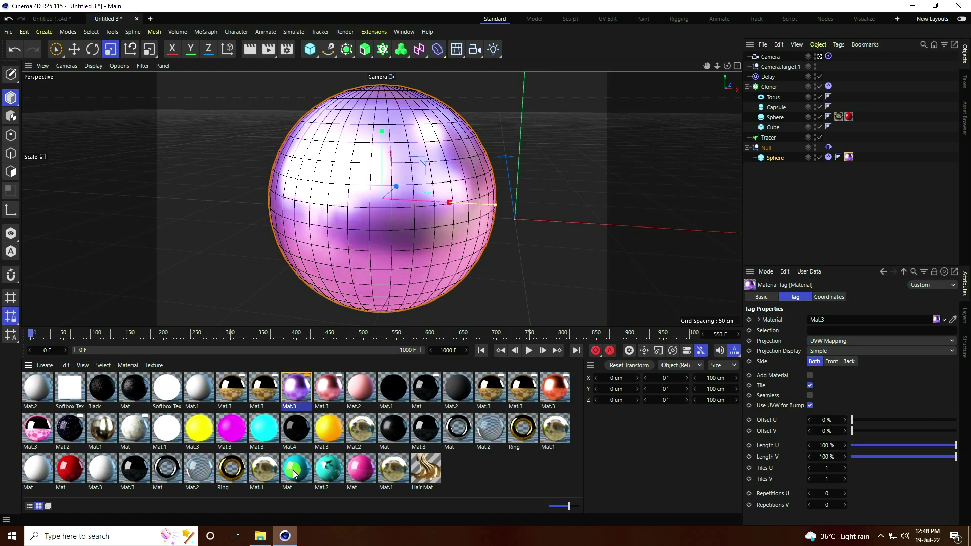
Step: Texture the Cloner's other primitives: the cyan Mat on the Capsule, the red Mat on the Torus and the black-ringed transparent Mat on the Cube
left_click_drag(772, 111, 773, 109)
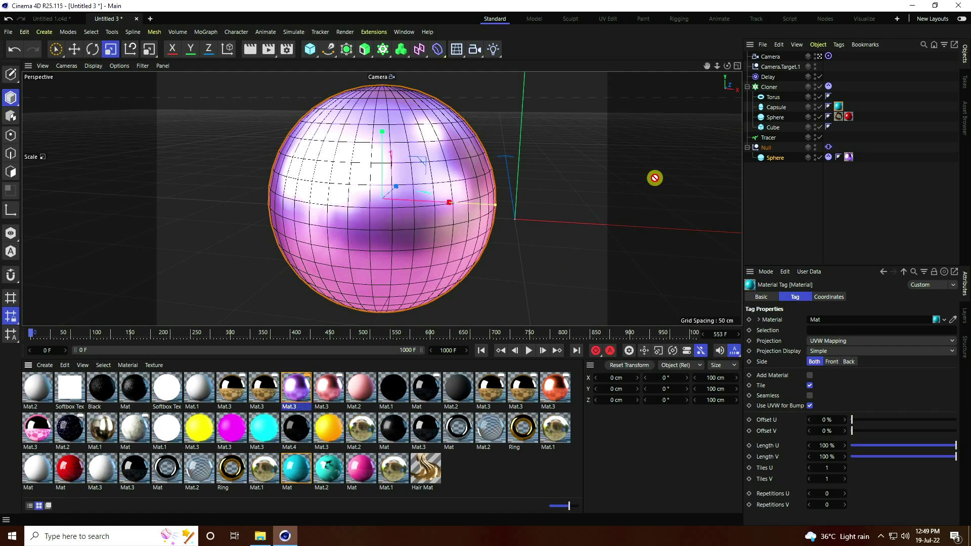
left_click_drag(69, 467, 792, 110)
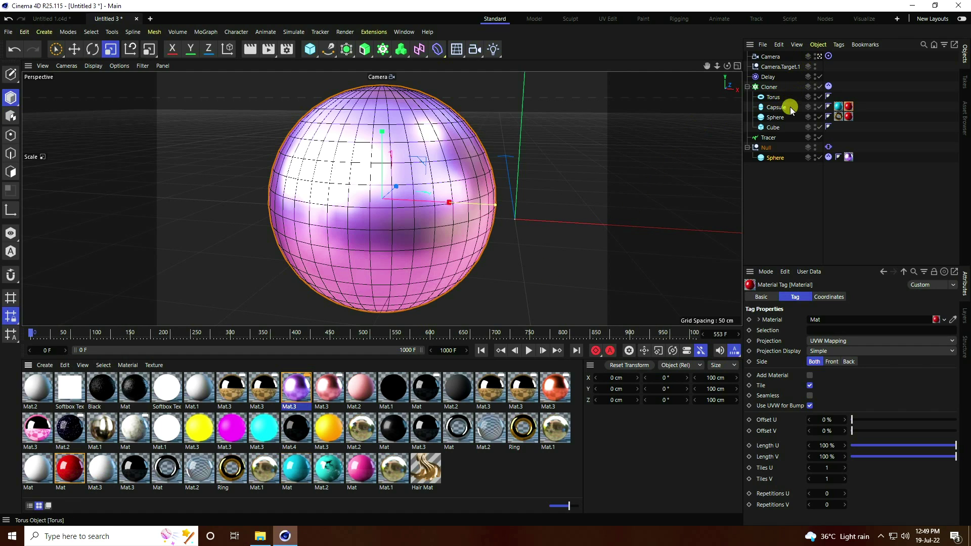
left_click_drag(849, 95, 848, 96)
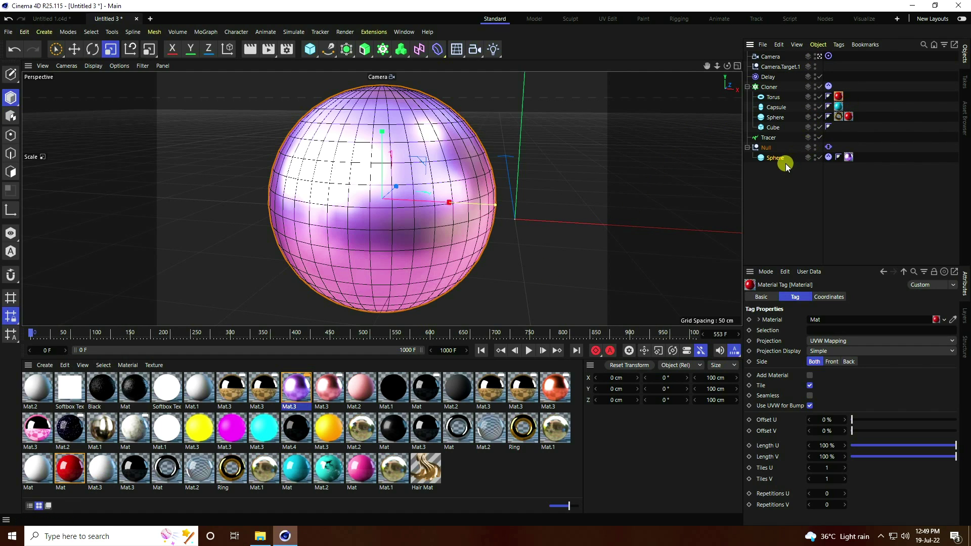
left_click(528, 351)
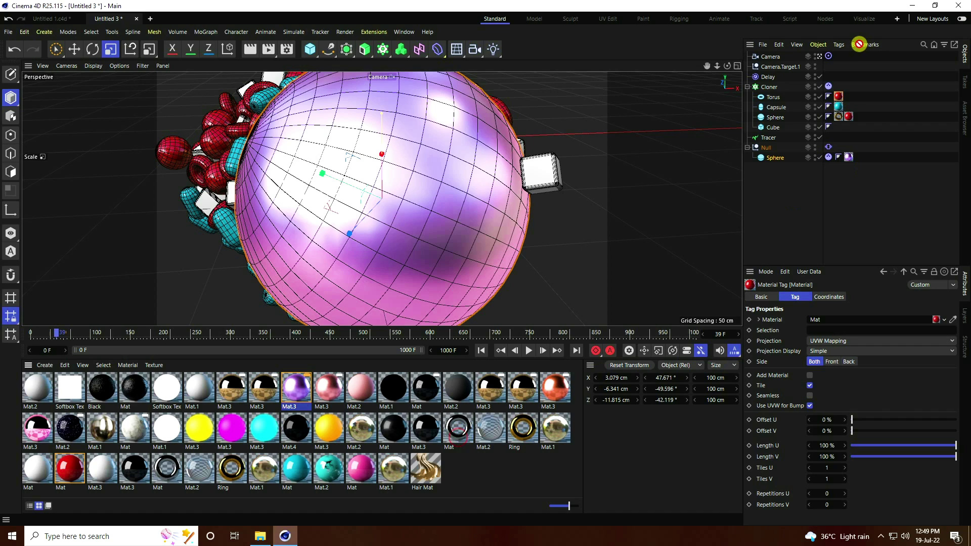
left_click_drag(779, 129, 779, 129)
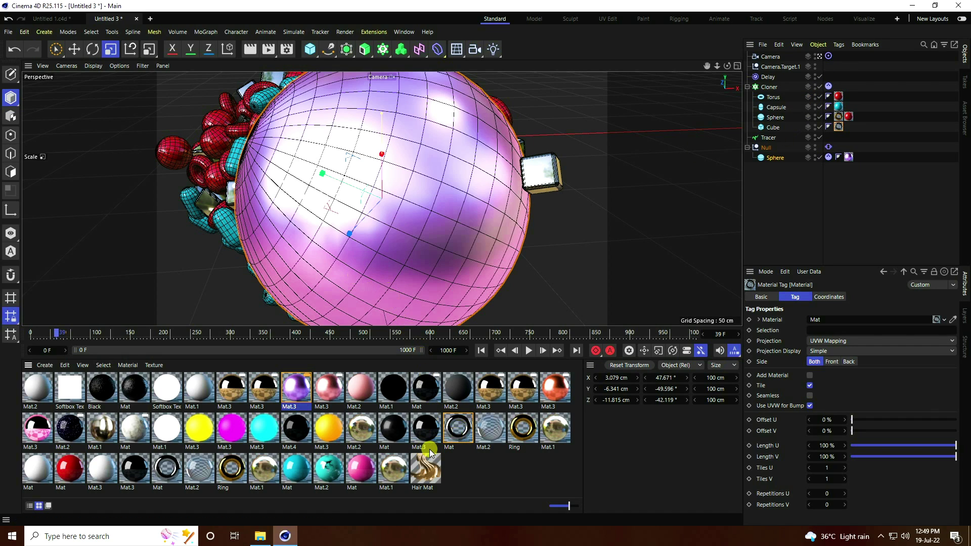
Step: Enlarge the viewport, play the animation from the first frame and examine the textured clones around the sphere from several angles
left_click_drag(365, 327, 358, 457)
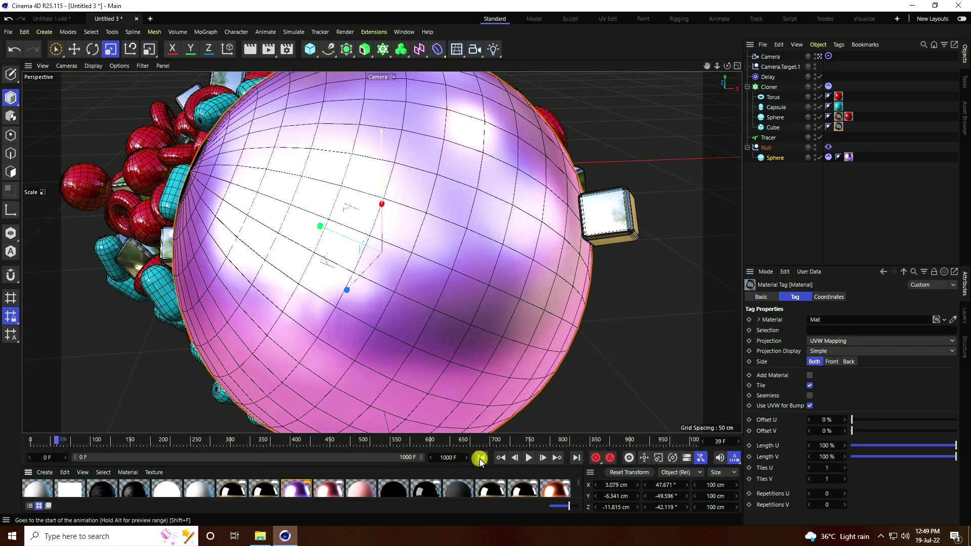
left_click(481, 457)
left_click(529, 457)
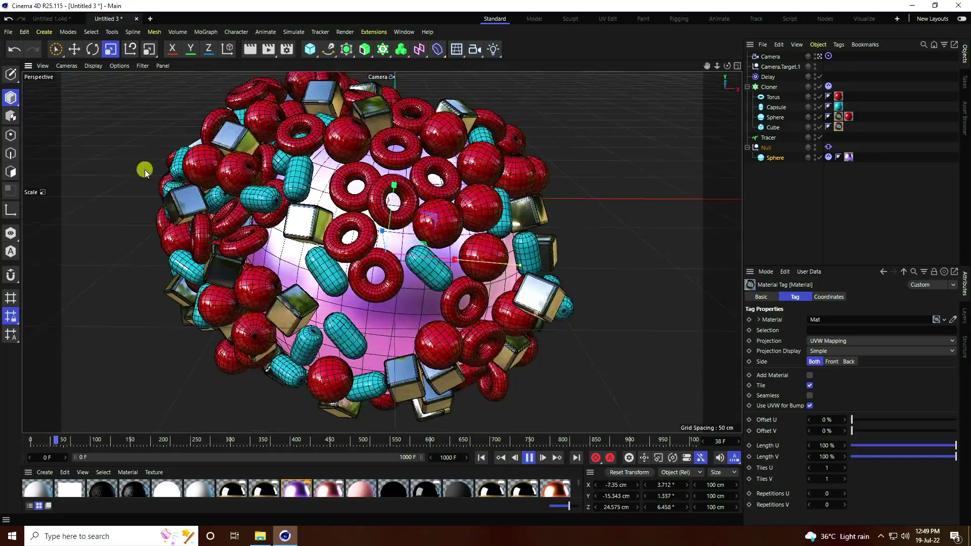
left_click_drag(299, 293, 386, 259, "alt")
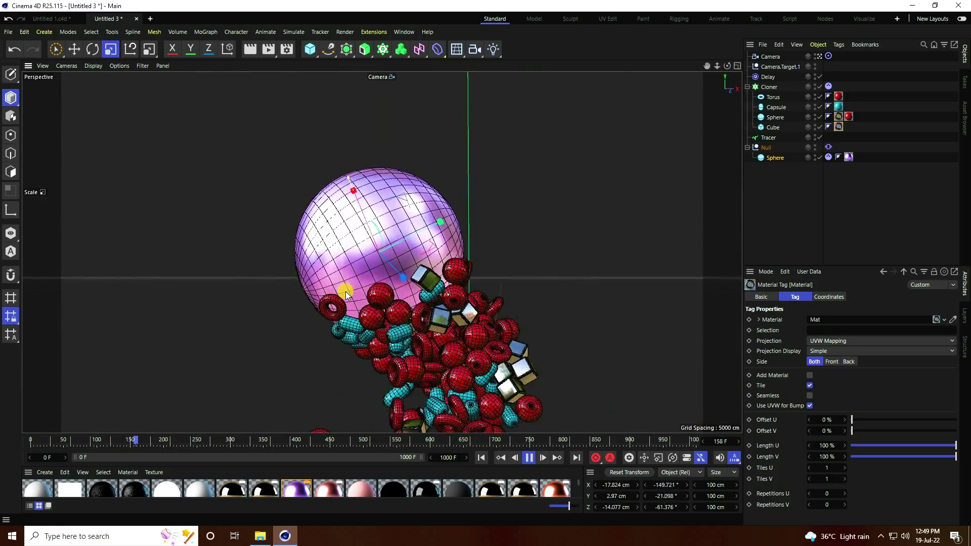
left_click_drag(347, 292, 283, 269, "alt")
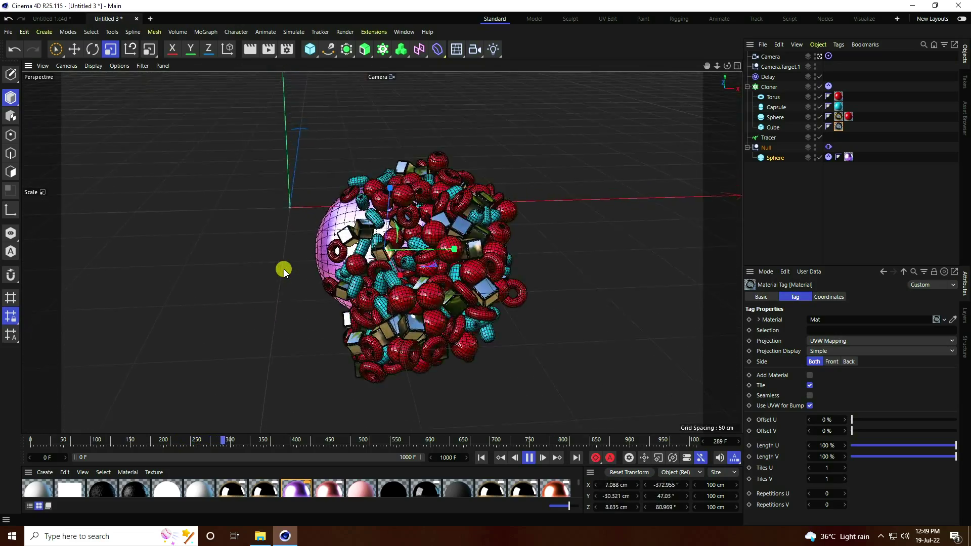